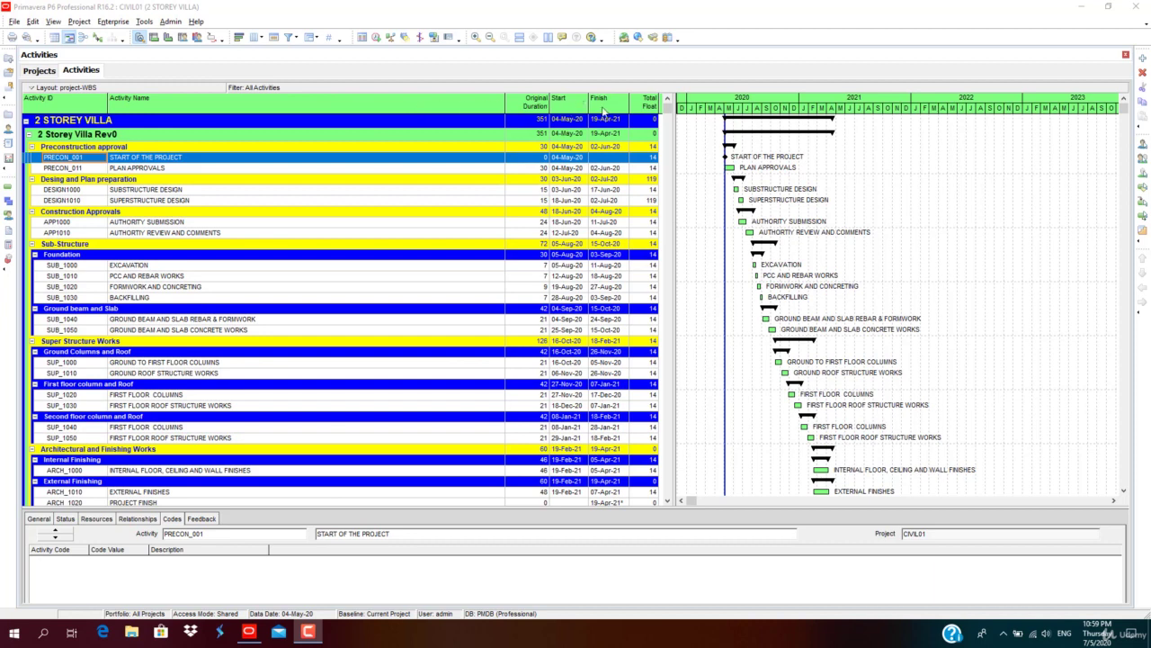
# - Add the Calendar field from the General category to the activity table's columns
pyautogui.rightClick(606, 110)
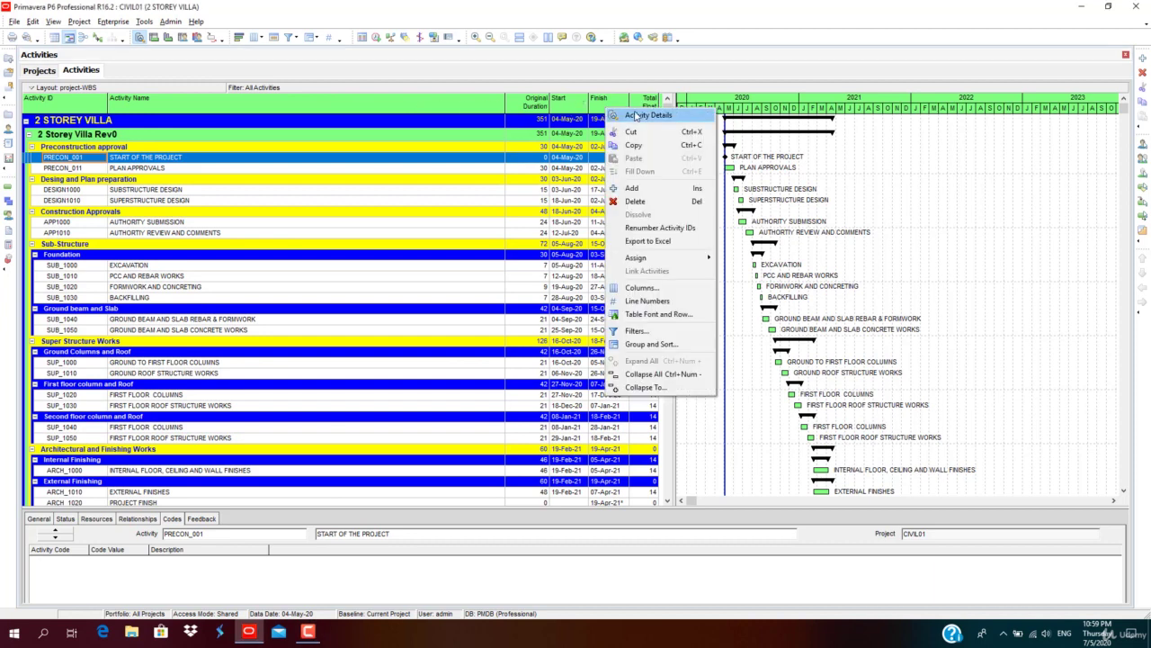
pyautogui.click(656, 290)
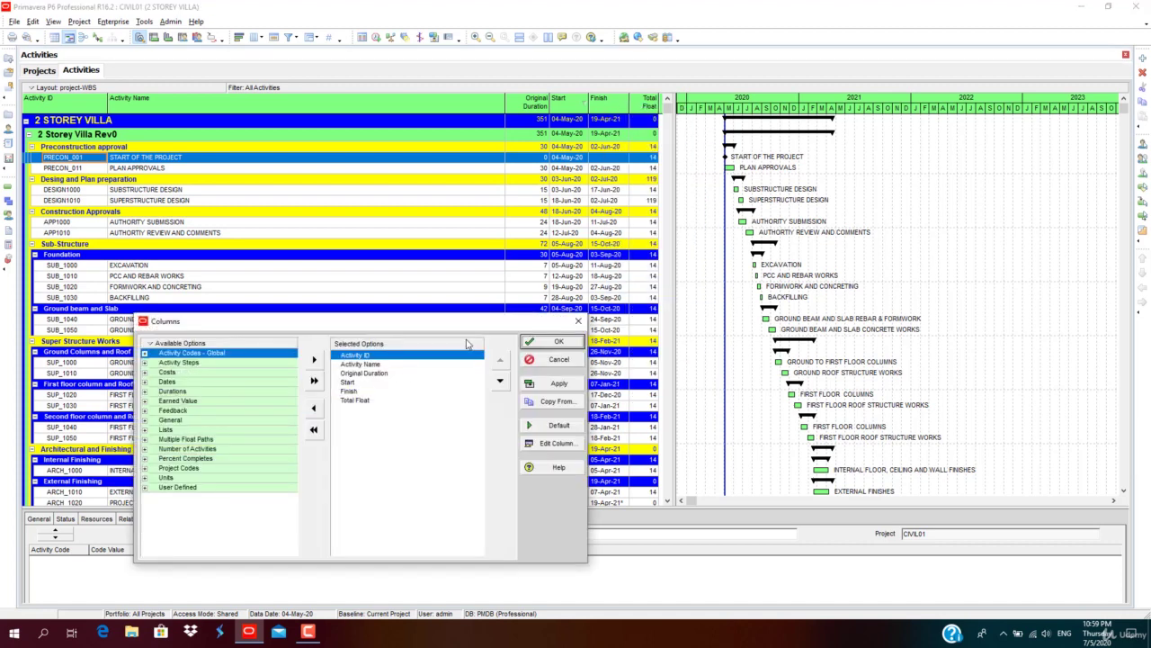
pyautogui.moveTo(229, 326); pyautogui.dragTo(356, 165)
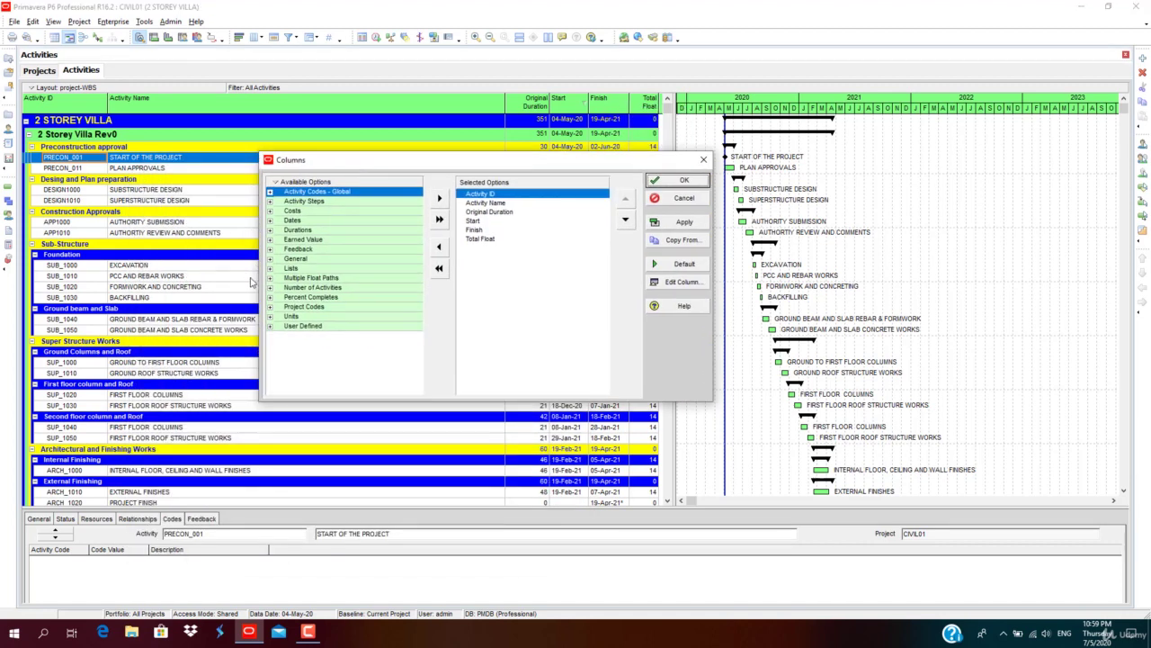
pyautogui.click(269, 259)
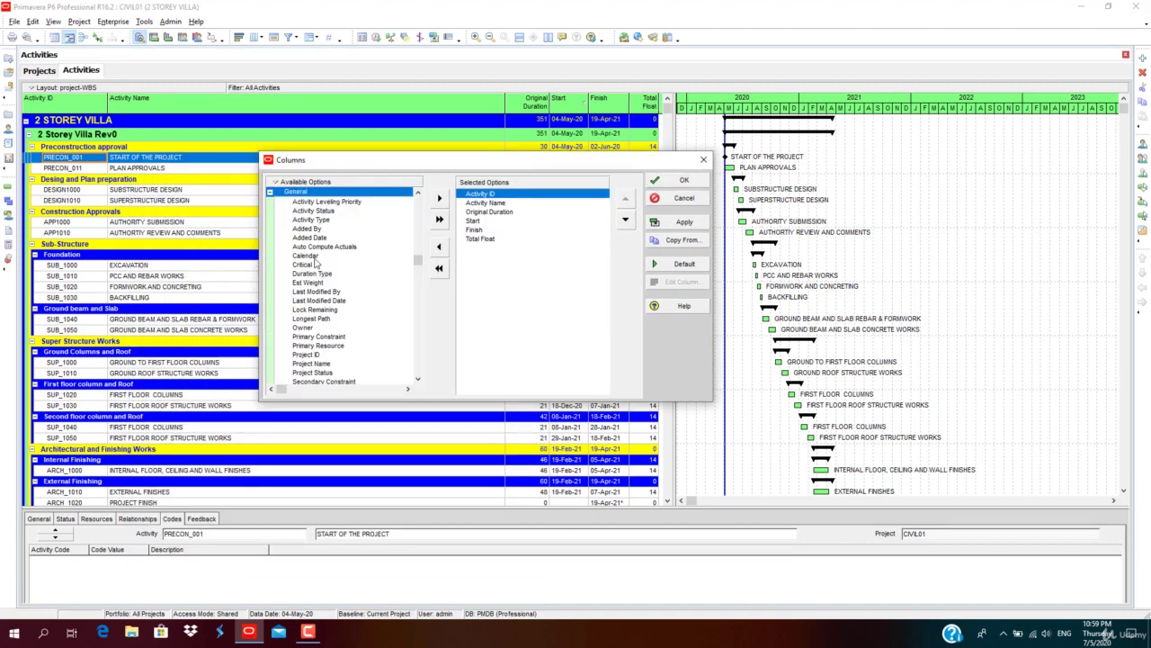
pyautogui.click(314, 258)
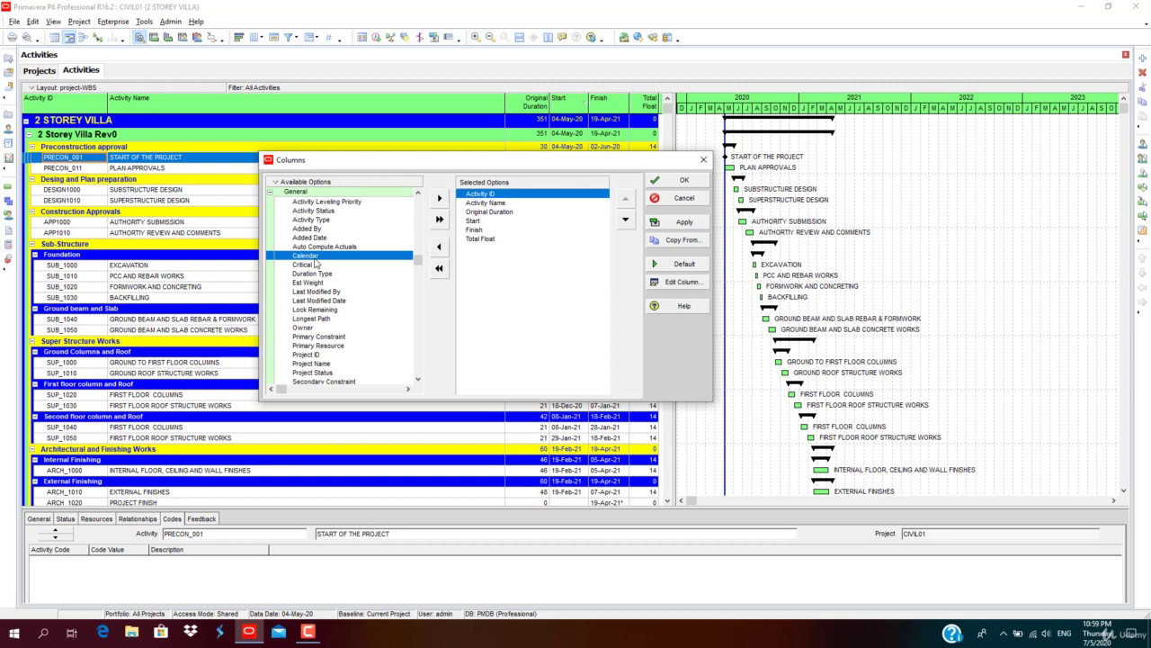
pyautogui.click(441, 200)
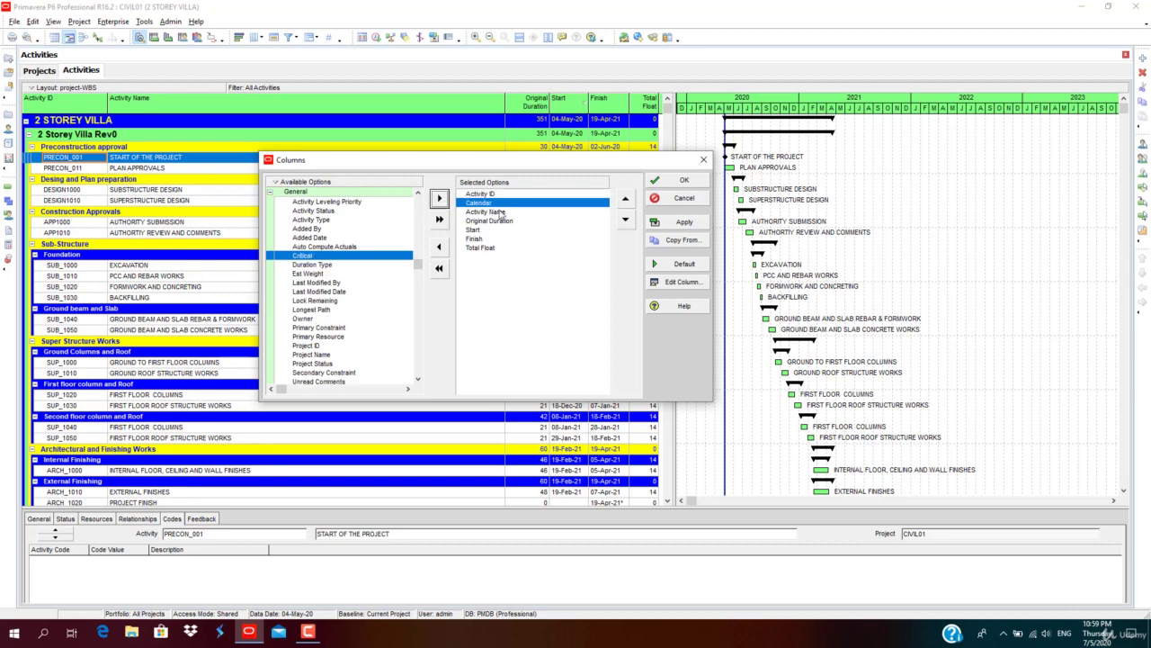
# - Place the Calendar column after Total Float and apply the column layout
pyautogui.click(626, 220)
pyautogui.click(626, 220)
pyautogui.click(626, 221)
pyautogui.click(625, 221)
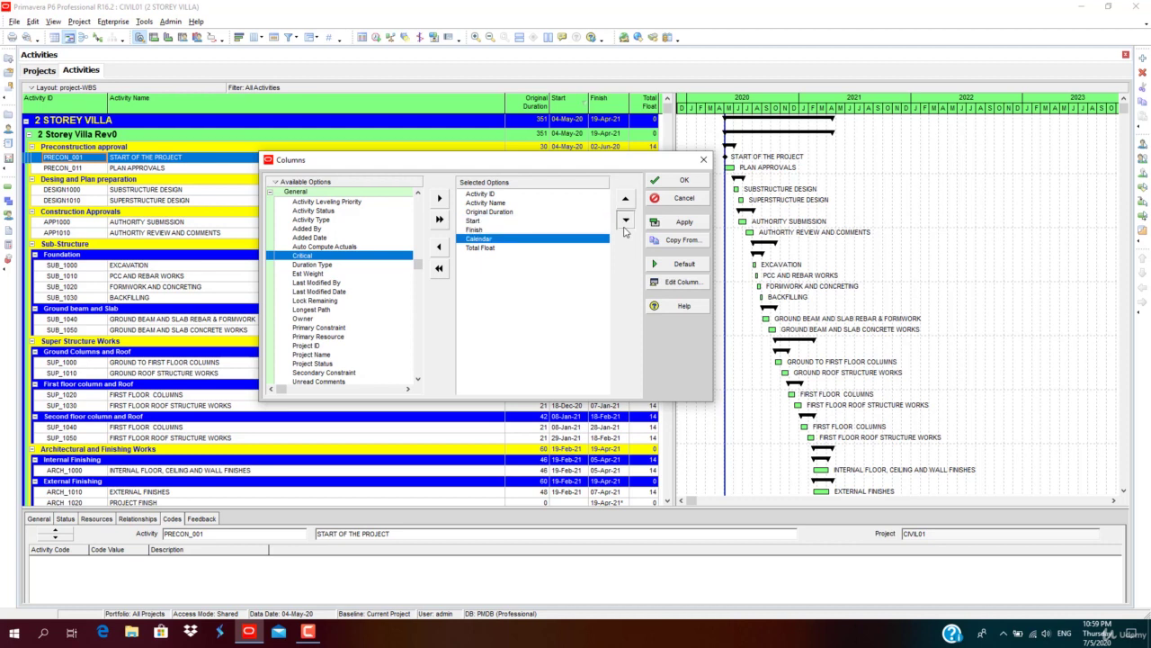
pyautogui.click(625, 221)
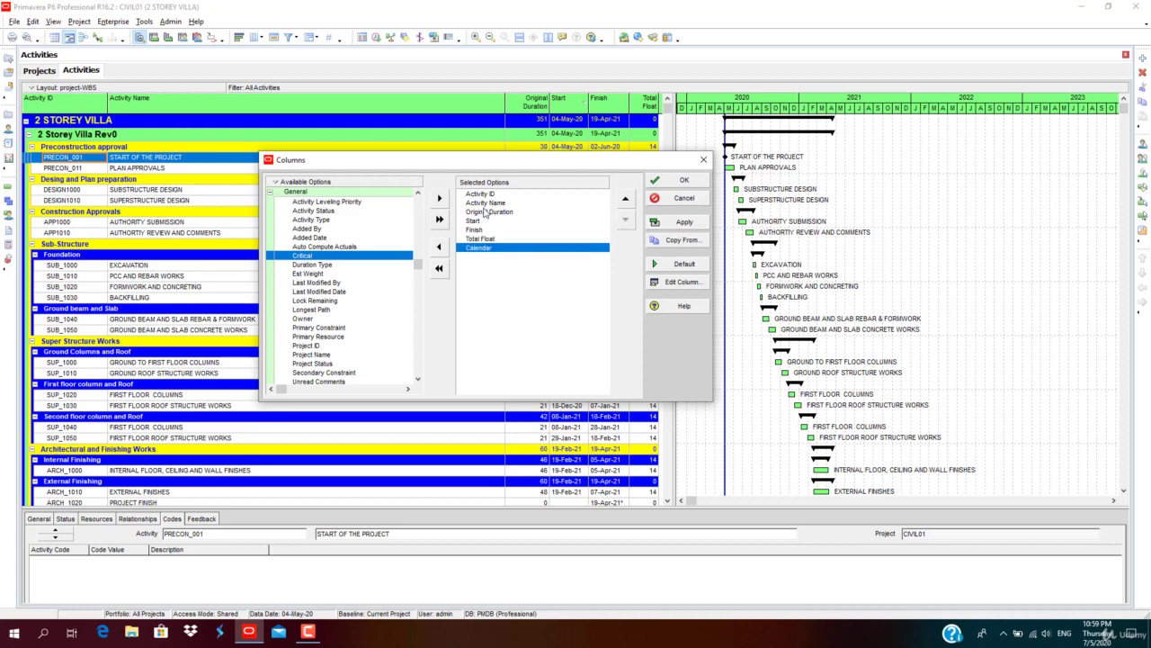
pyautogui.click(685, 222)
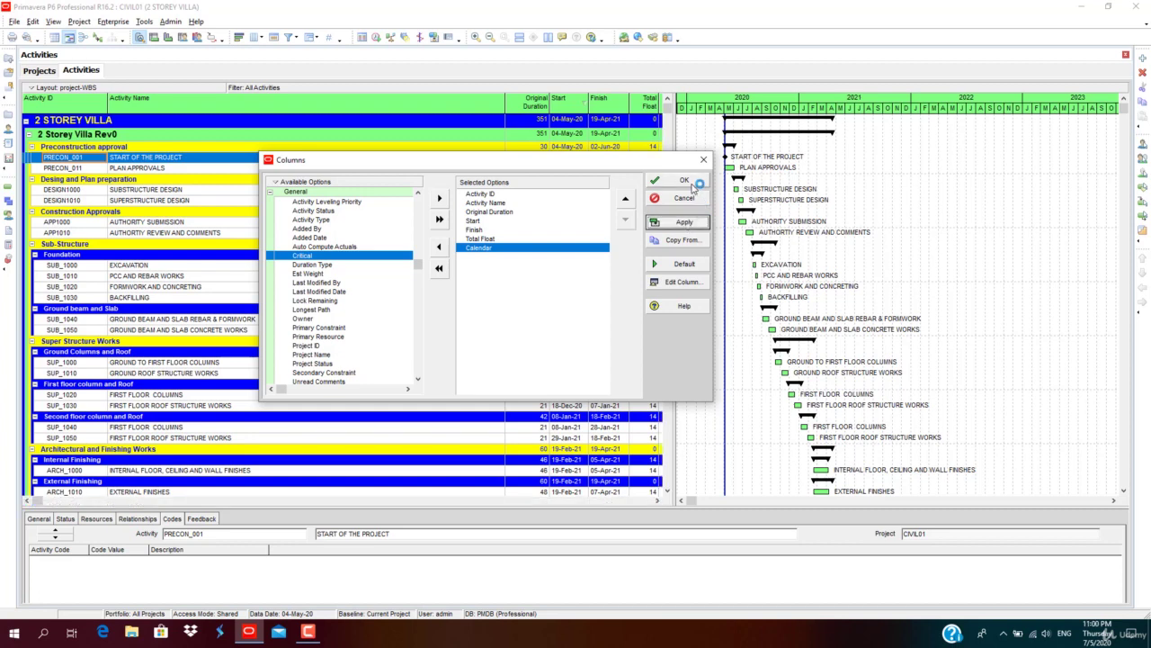
pyautogui.click(688, 182)
# - Widen the activity table until the whole Calendar column is exposed beside the Gantt chart
pyautogui.moveTo(674, 219); pyautogui.dragTo(786, 227)
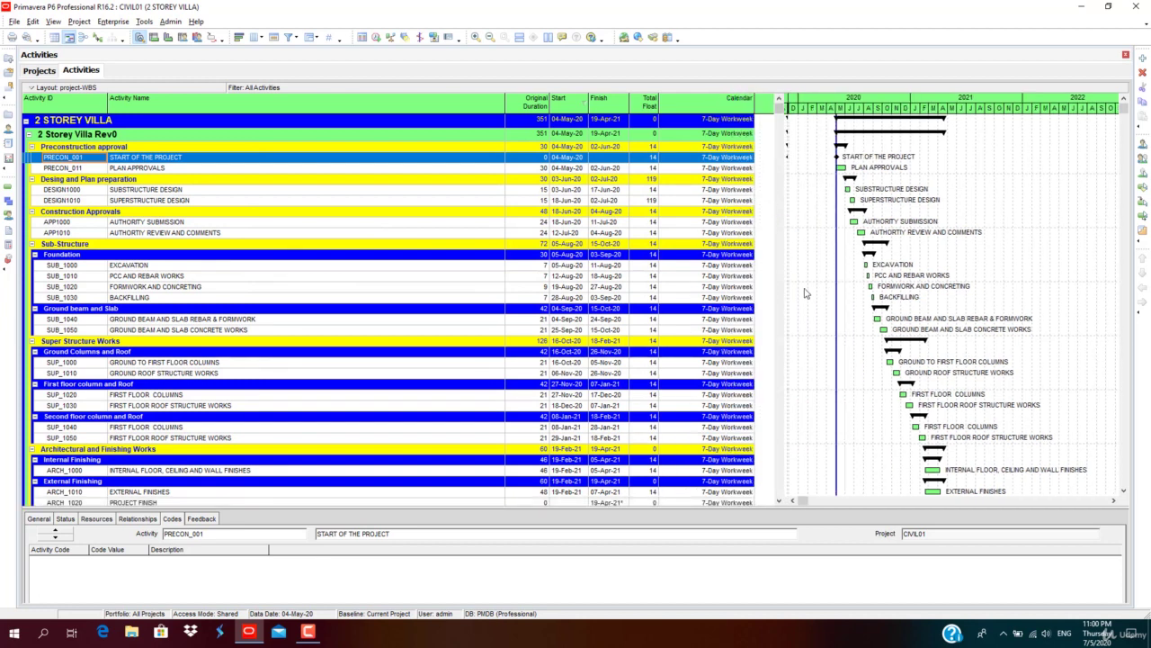
pyautogui.moveTo(786, 283); pyautogui.dragTo(772, 264)
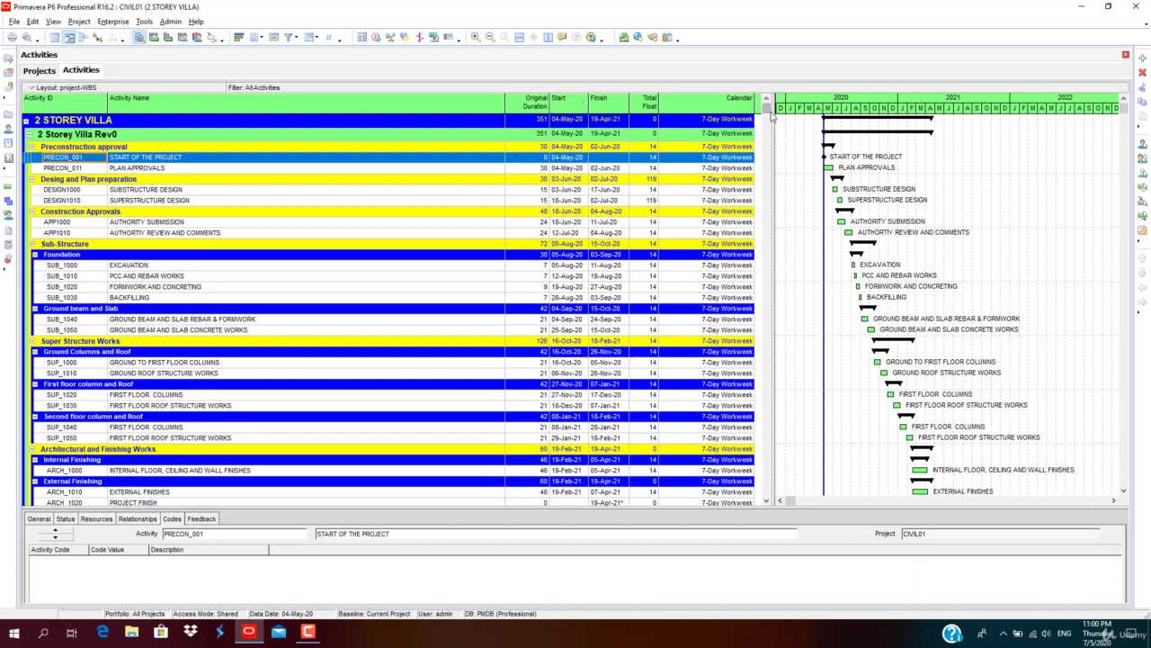
pyautogui.moveTo(767, 110); pyautogui.dragTo(766, 137)
pyautogui.click(777, 151)
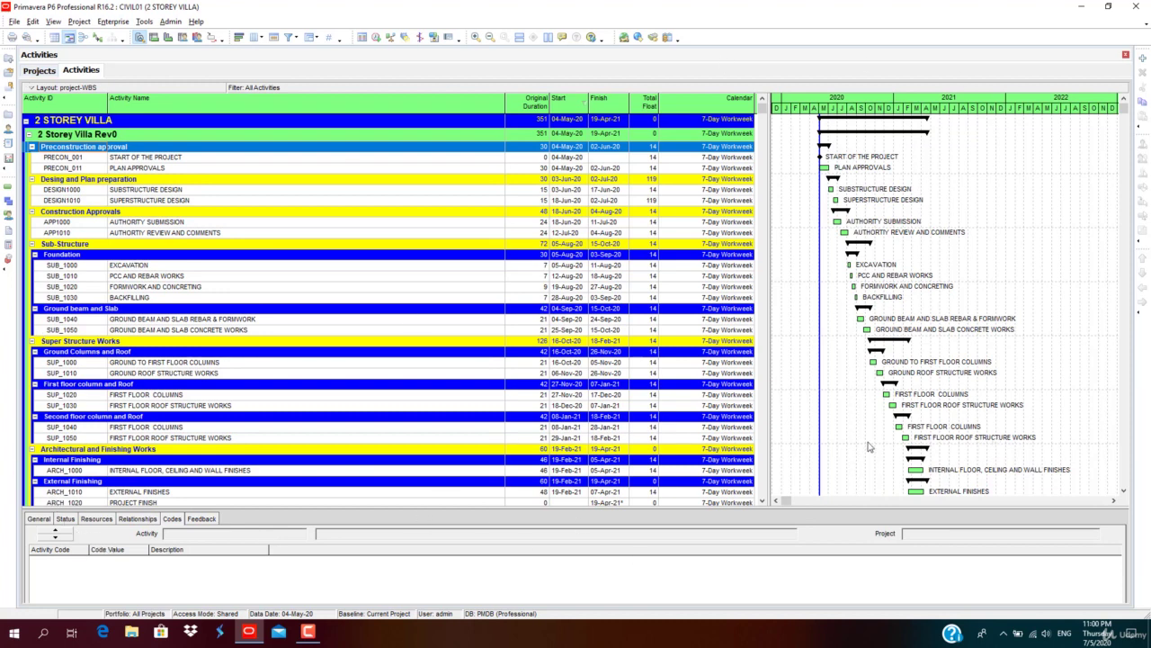
# - Make 7-Day Workweek the default calendar in the list of global calendars
pyautogui.click(112, 25)
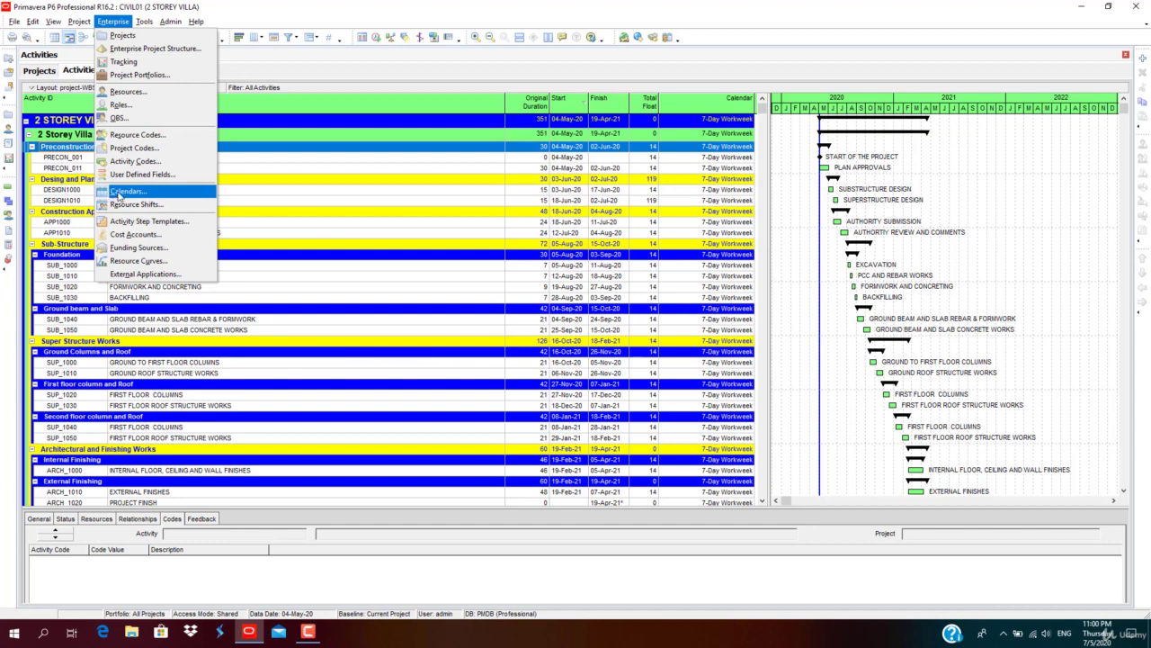
pyautogui.click(120, 194)
pyautogui.moveTo(601, 232); pyautogui.dragTo(595, 149)
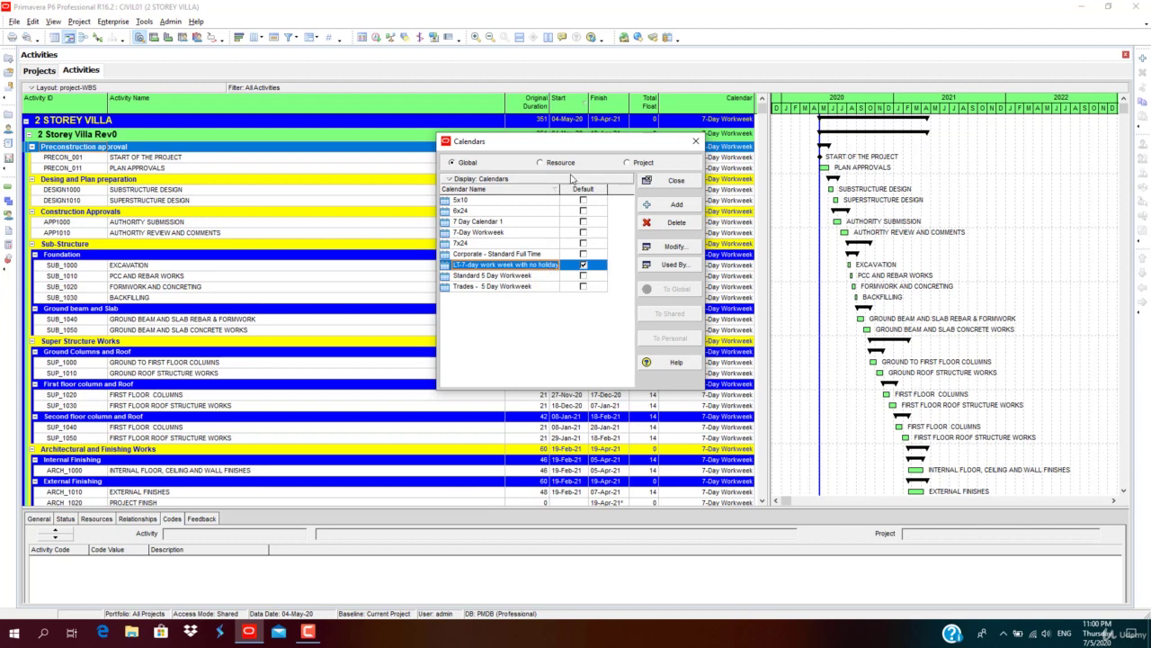
pyautogui.moveTo(579, 145); pyautogui.dragTo(516, 155)
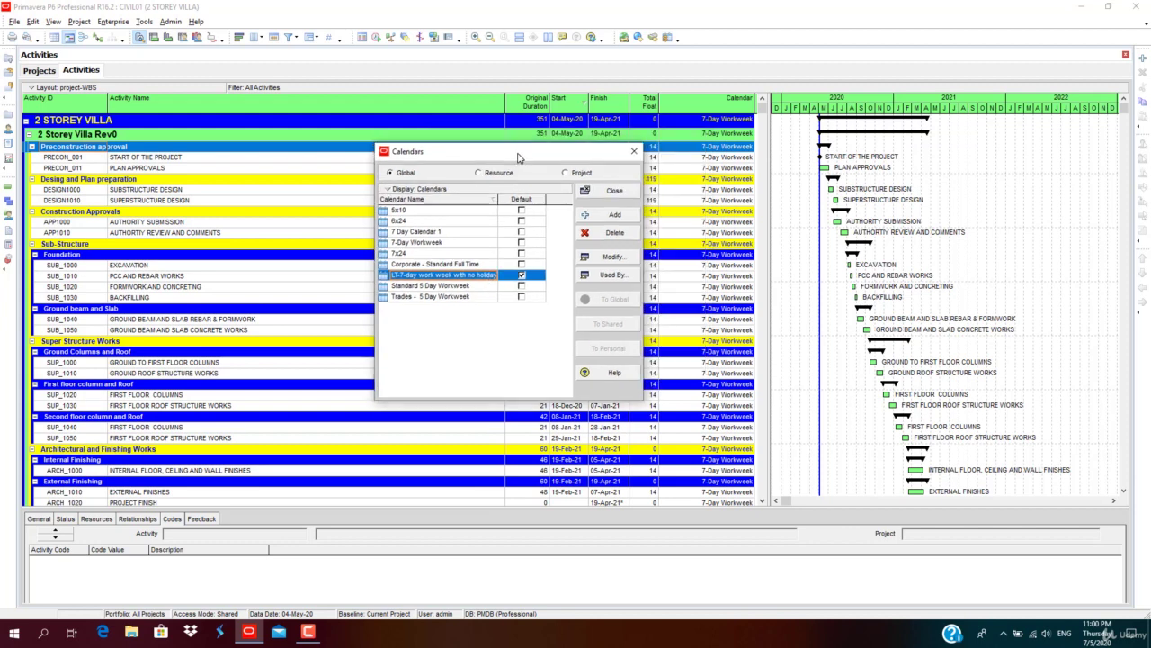
pyautogui.click(521, 256)
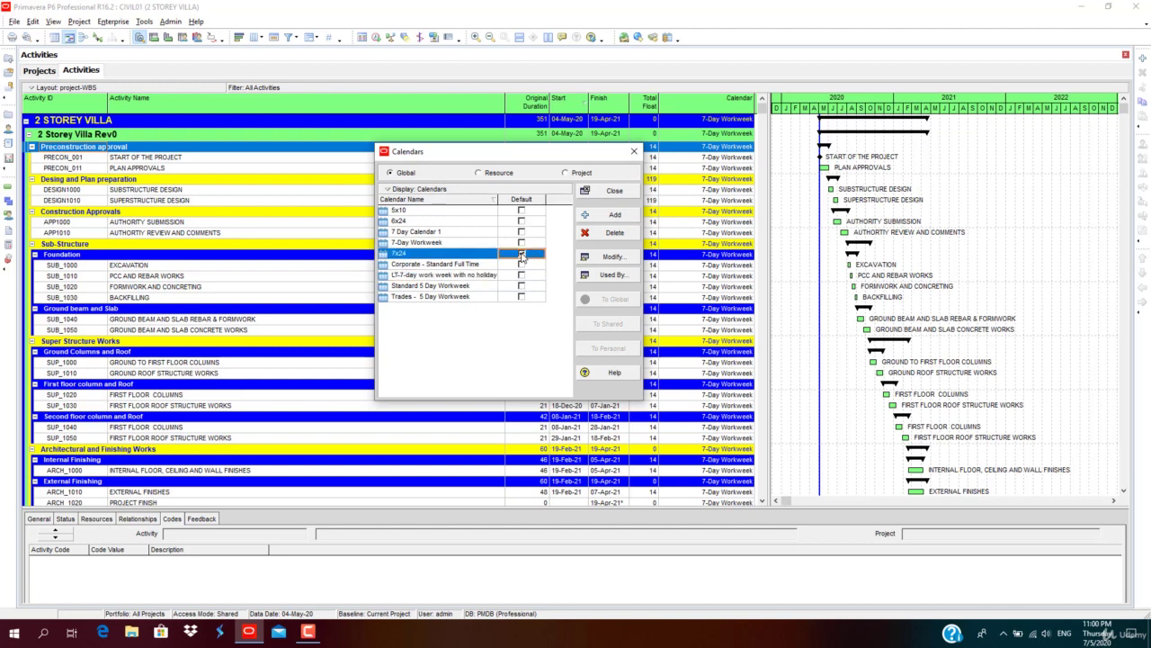
pyautogui.click(521, 255)
pyautogui.click(528, 245)
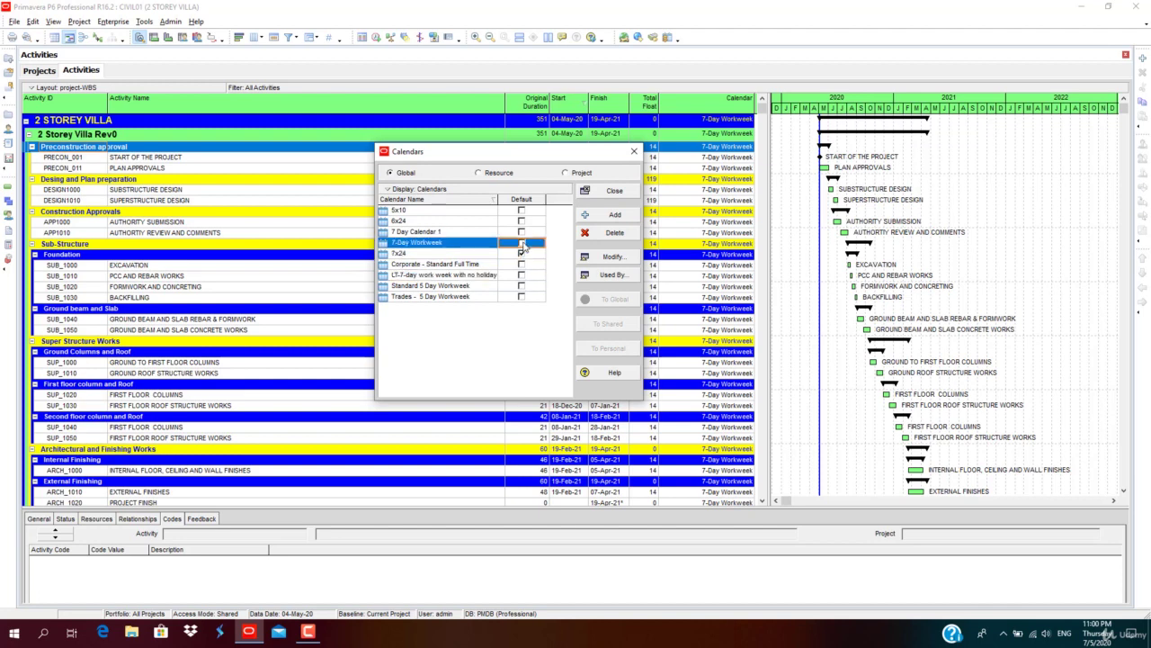
pyautogui.click(522, 244)
# - Create a global calendar copied from 7-Day Workweek and name it "7 Dayweek with public holidays"
pyautogui.click(612, 215)
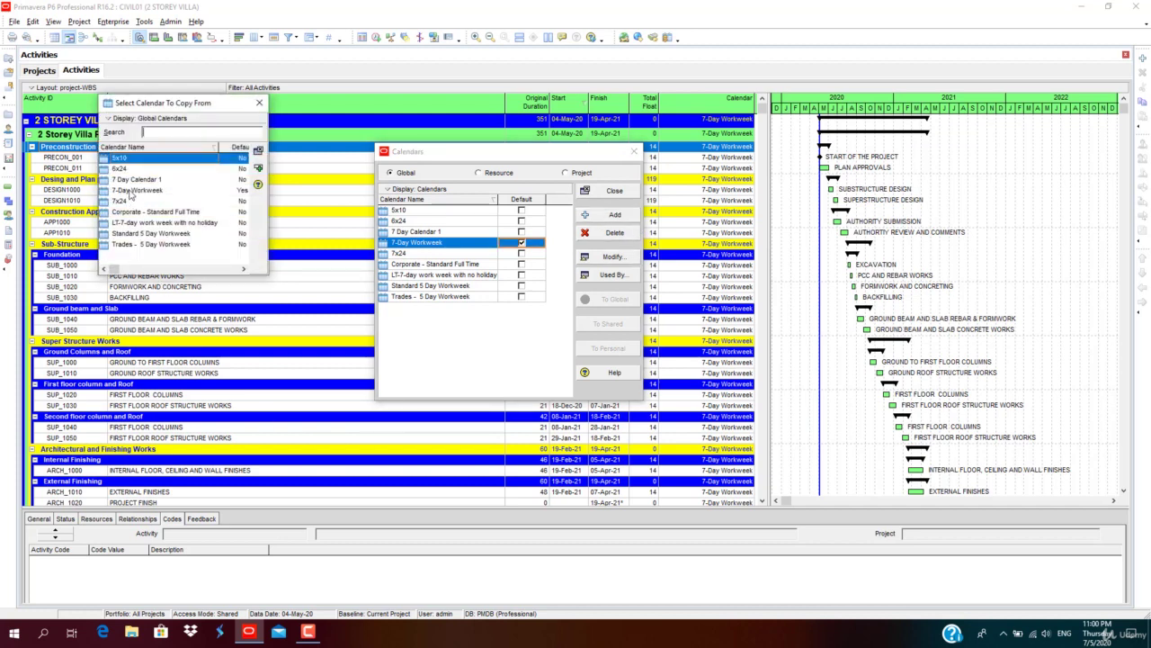
pyautogui.click(136, 191)
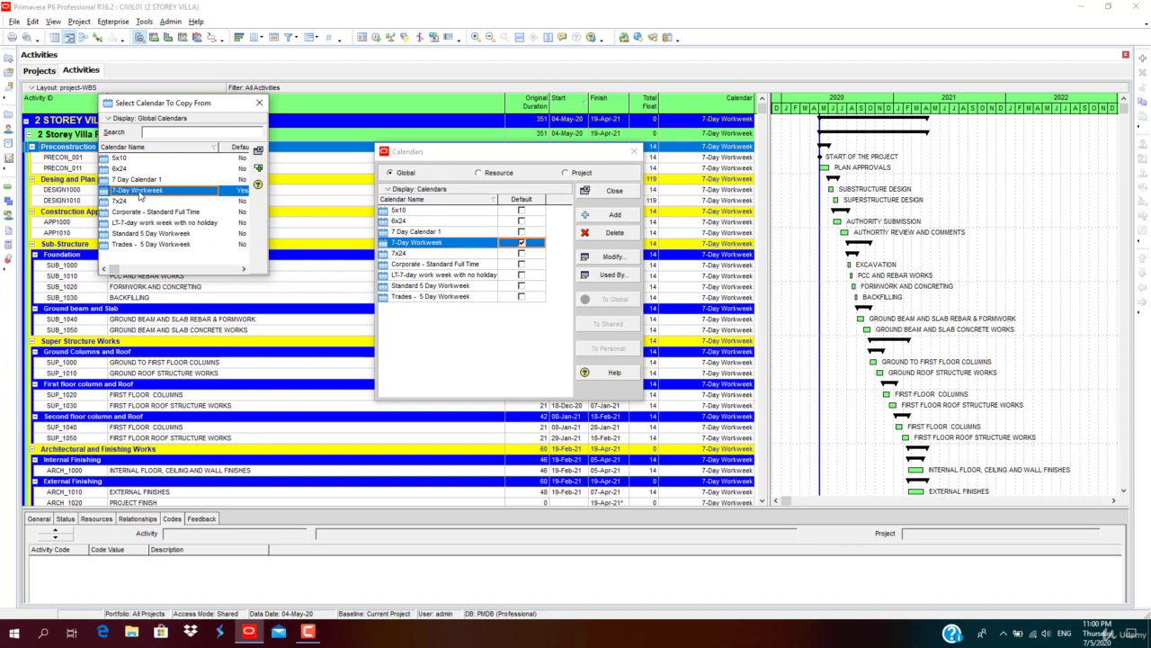
pyautogui.click(258, 169)
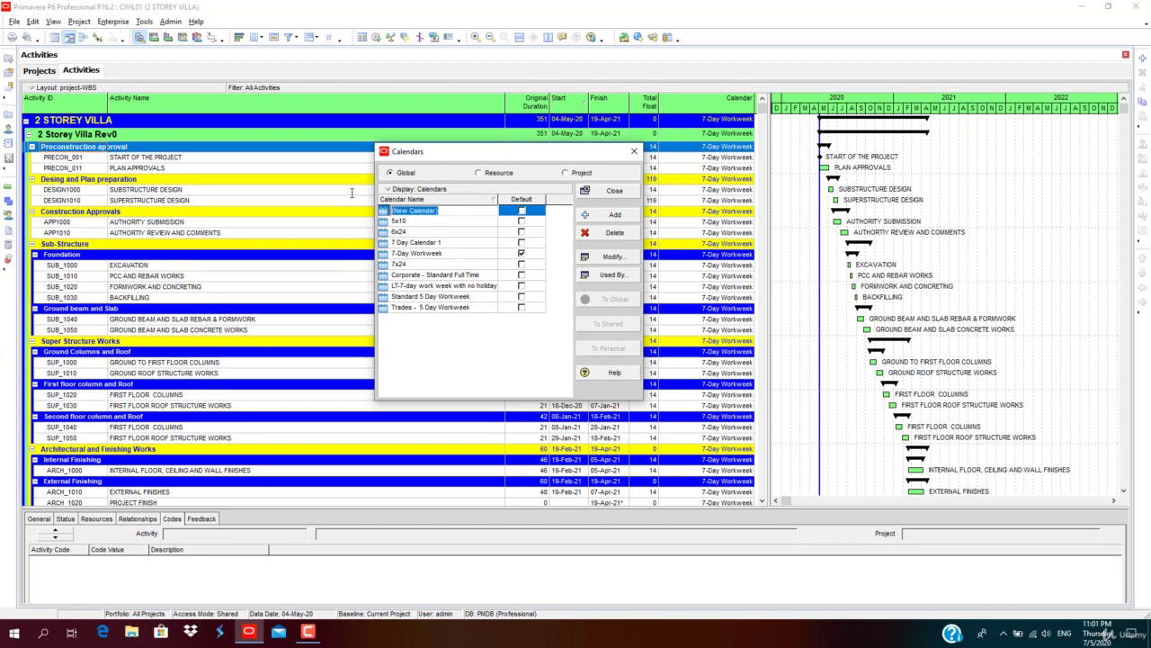
pyautogui.write('7 Dayweek with public holidays')
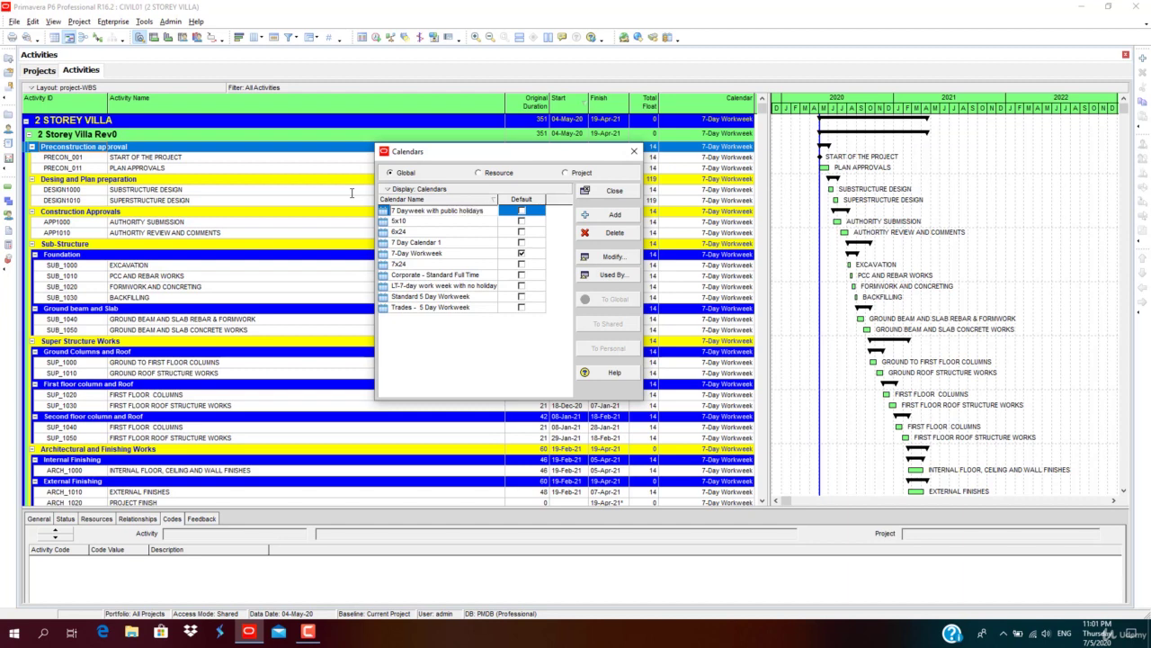
pyautogui.click(447, 358)
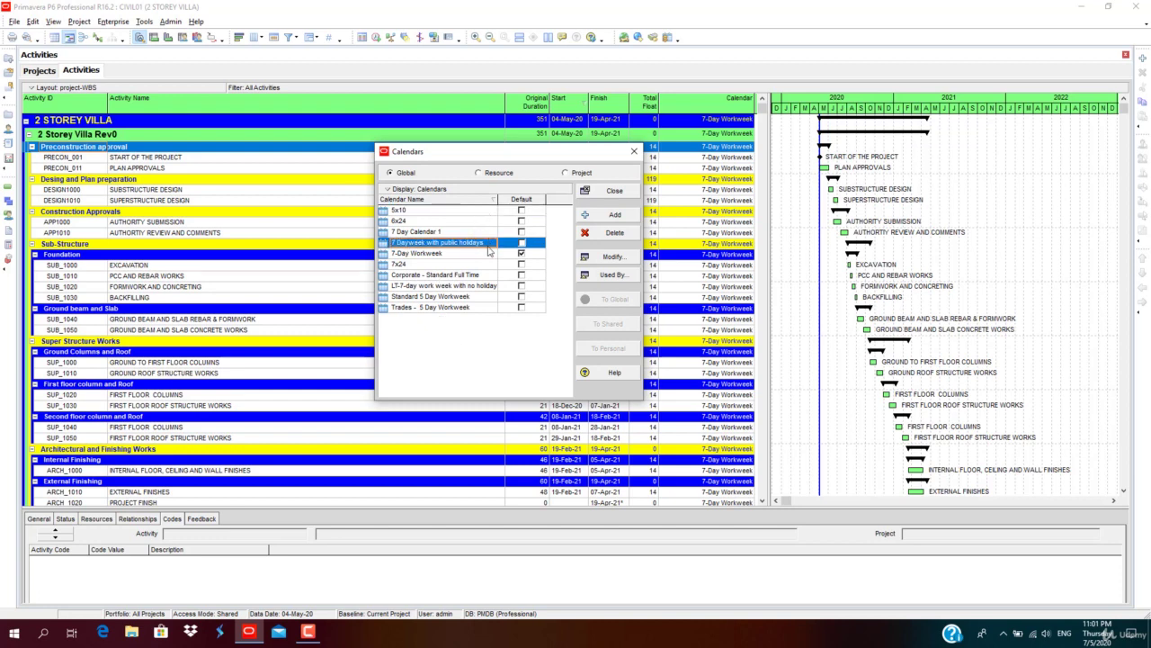
# - Open the "7 Dayweek with public holidays" calendar for modification
pyautogui.click(489, 248)
pyautogui.doubleClick(447, 244)
pyautogui.click(506, 247)
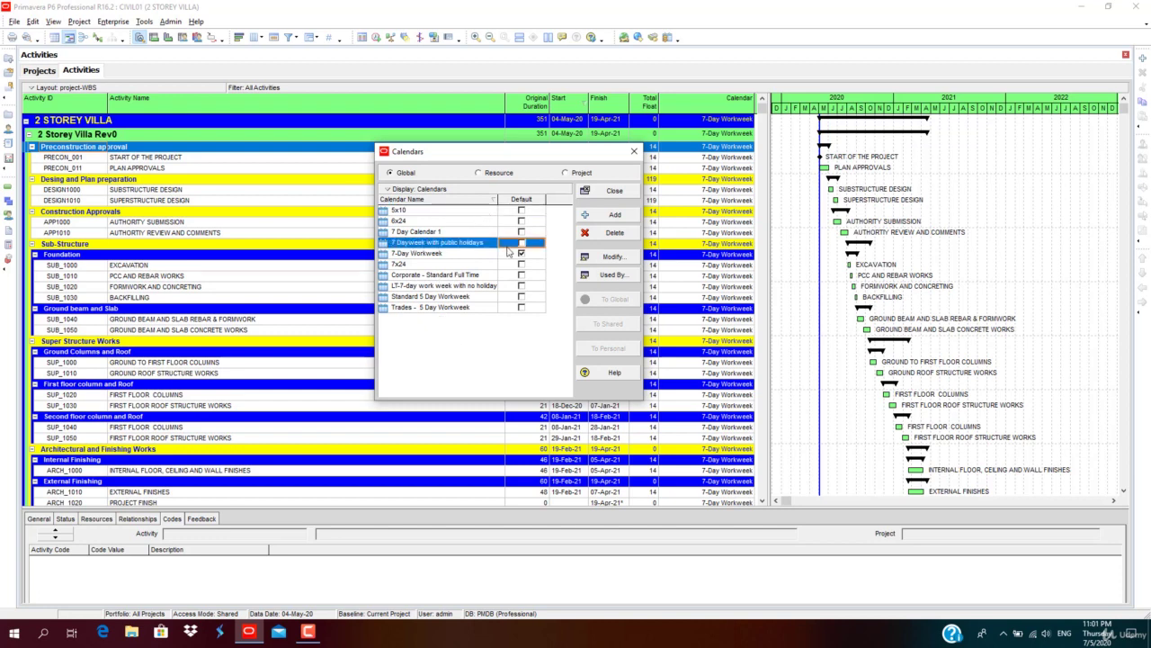
pyautogui.click(601, 259)
pyautogui.moveTo(613, 190); pyautogui.dragTo(435, 56)
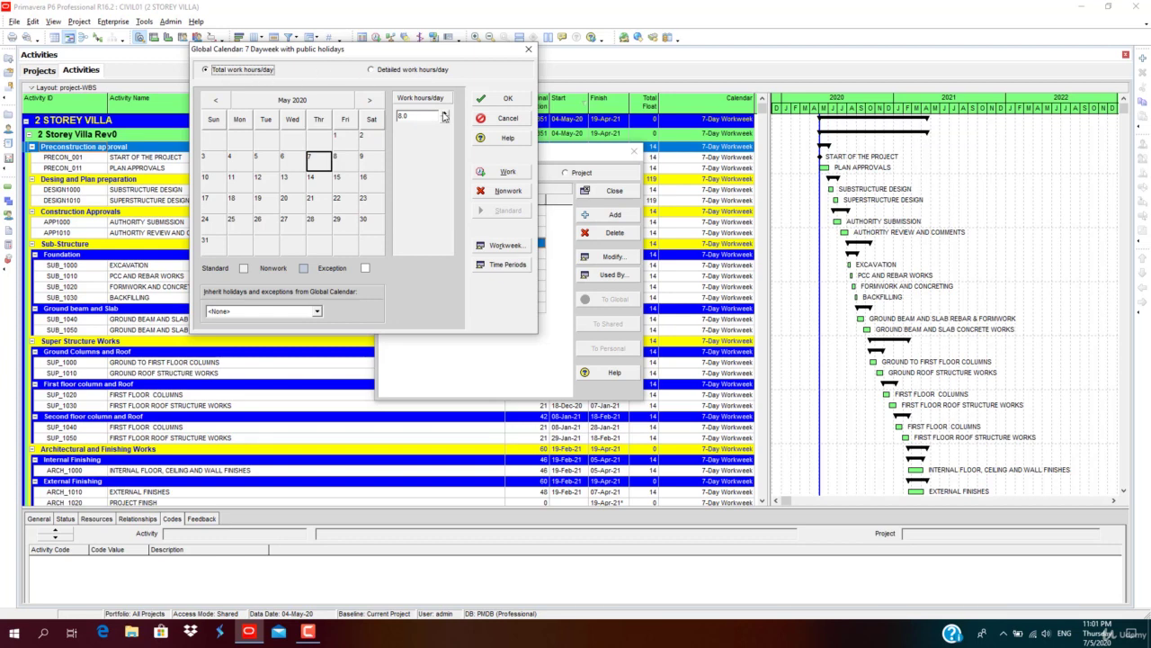
# - Examine the calendar's detailed work hours and hours per time period, and return to total work hours per day
pyautogui.click(371, 70)
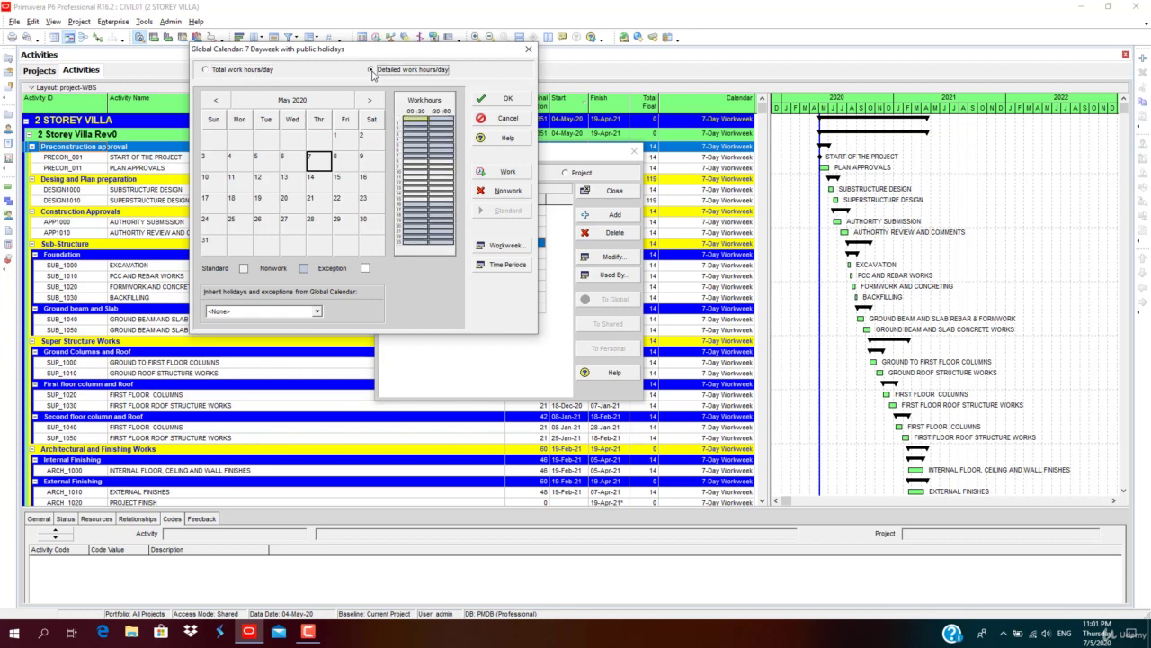
pyautogui.click(423, 178)
pyautogui.moveTo(433, 181); pyautogui.dragTo(437, 183)
pyautogui.click(507, 265)
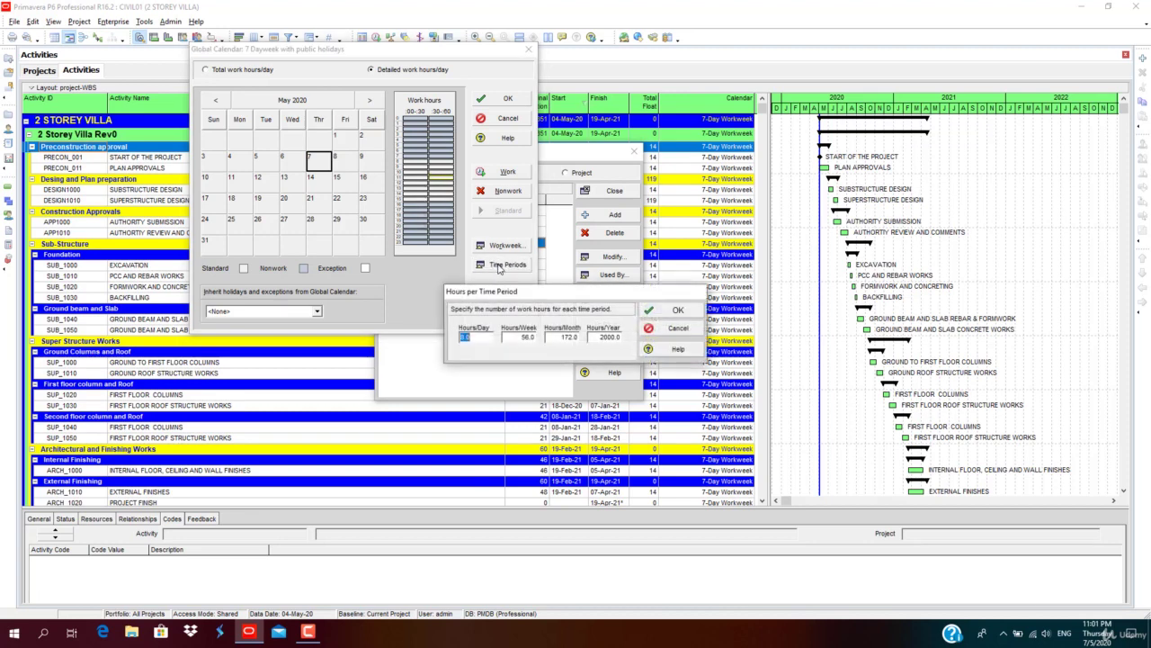
pyautogui.moveTo(509, 290); pyautogui.dragTo(273, 269)
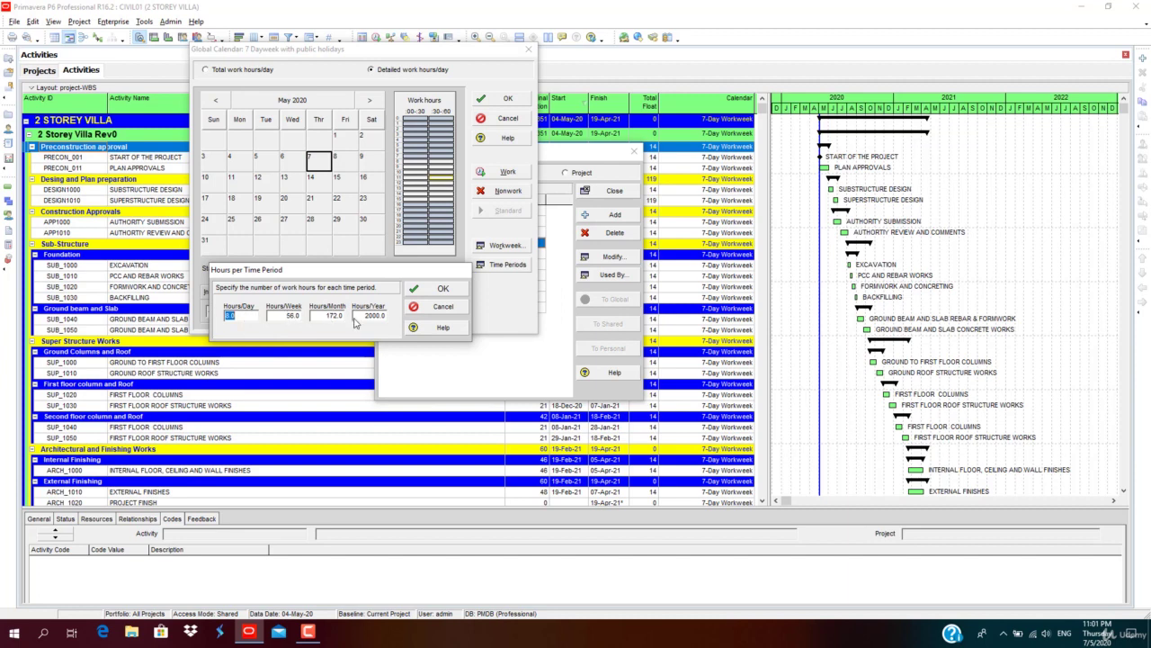
pyautogui.click(439, 293)
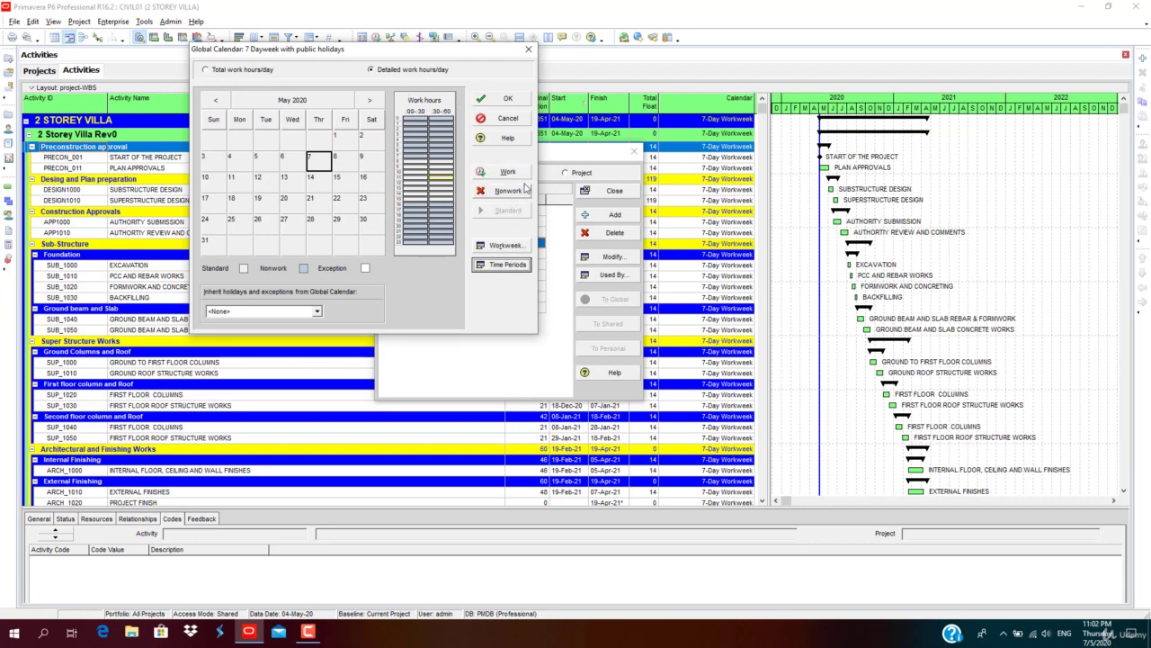
pyautogui.click(207, 71)
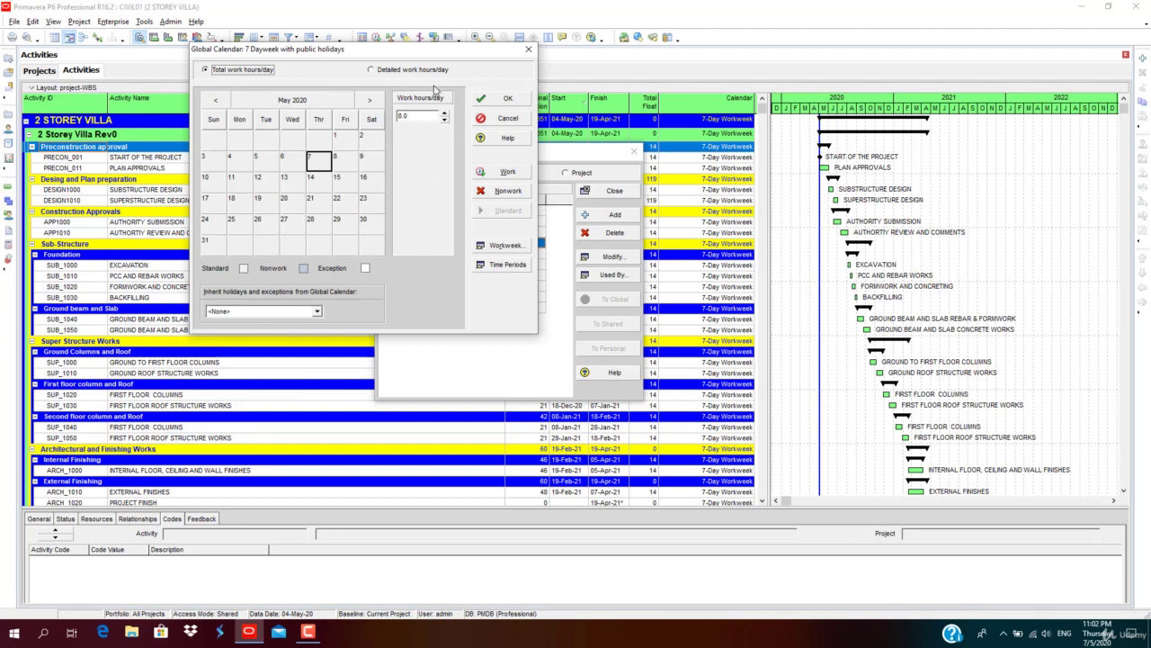
# - Mark 1 January 2020 as a nonwork day in the calendar
pyautogui.click(301, 101)
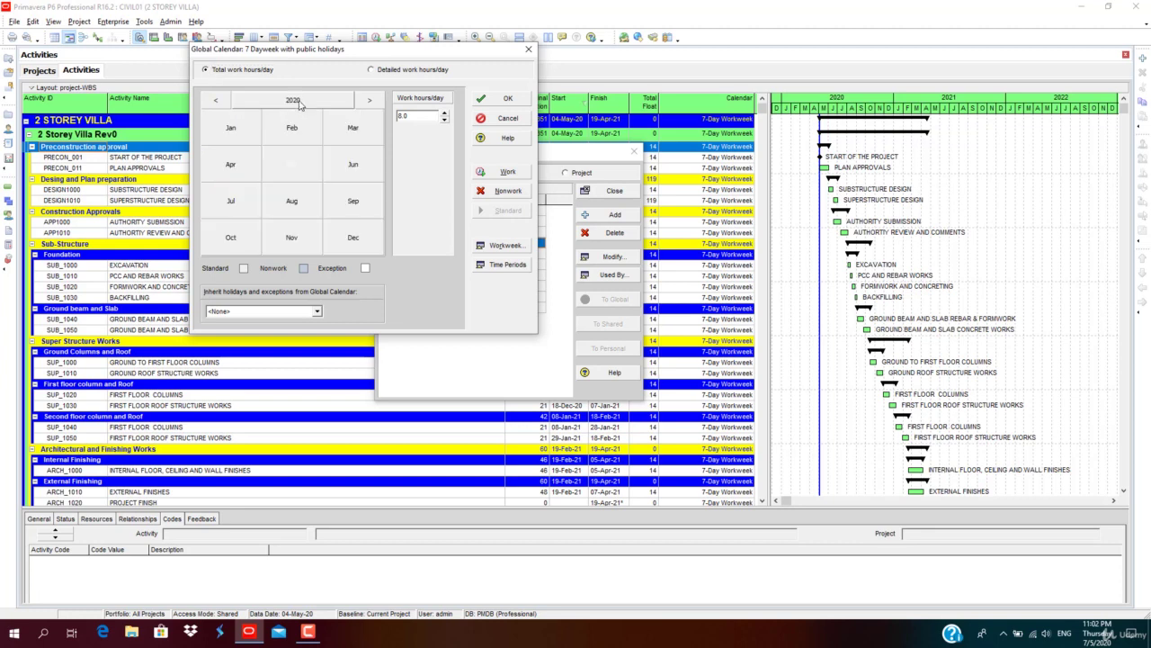
pyautogui.click(249, 123)
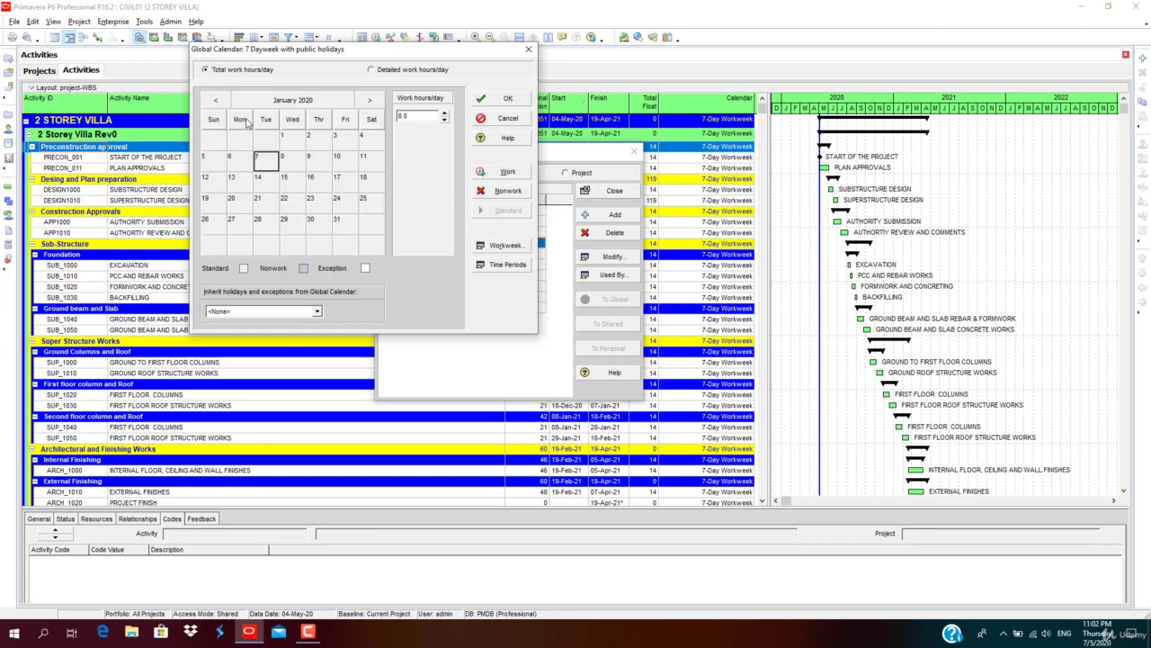
pyautogui.click(299, 143)
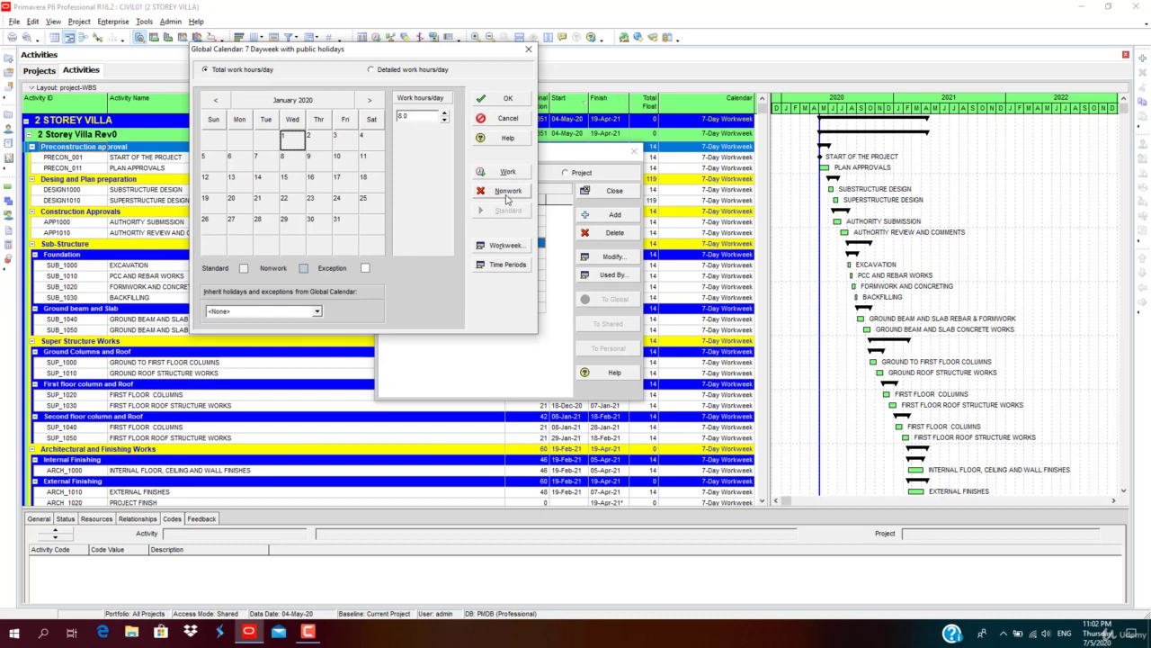
pyautogui.click(509, 194)
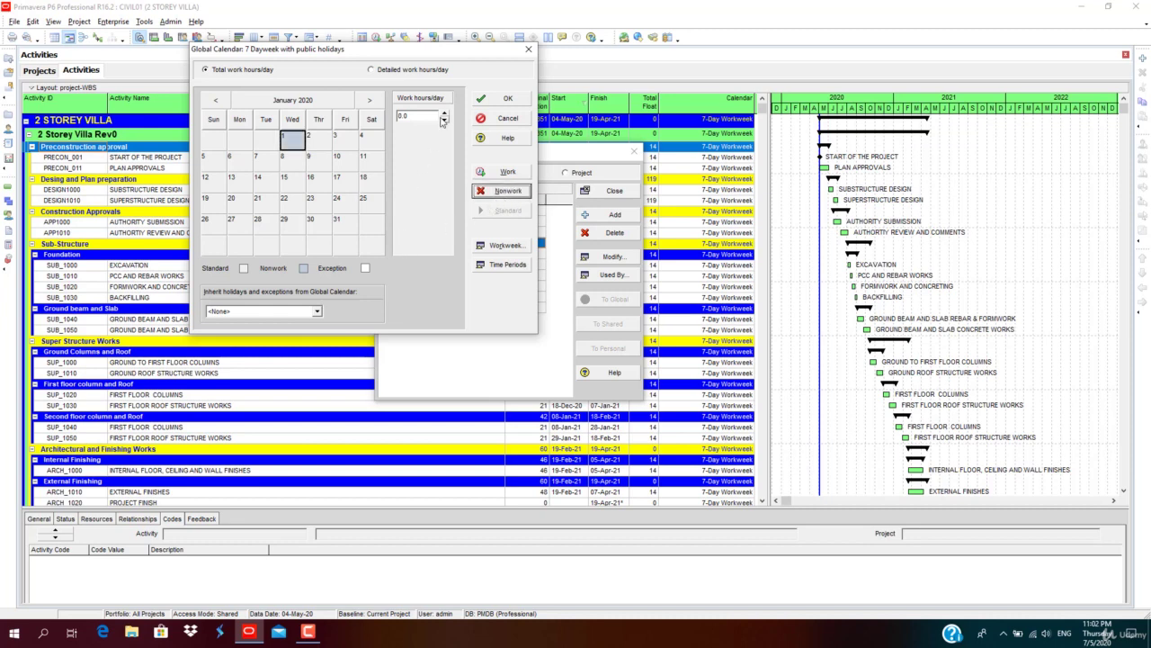
# - Mark 12, 13 and 14 April 2020 as nonwork days in the calendar
pyautogui.click(367, 101)
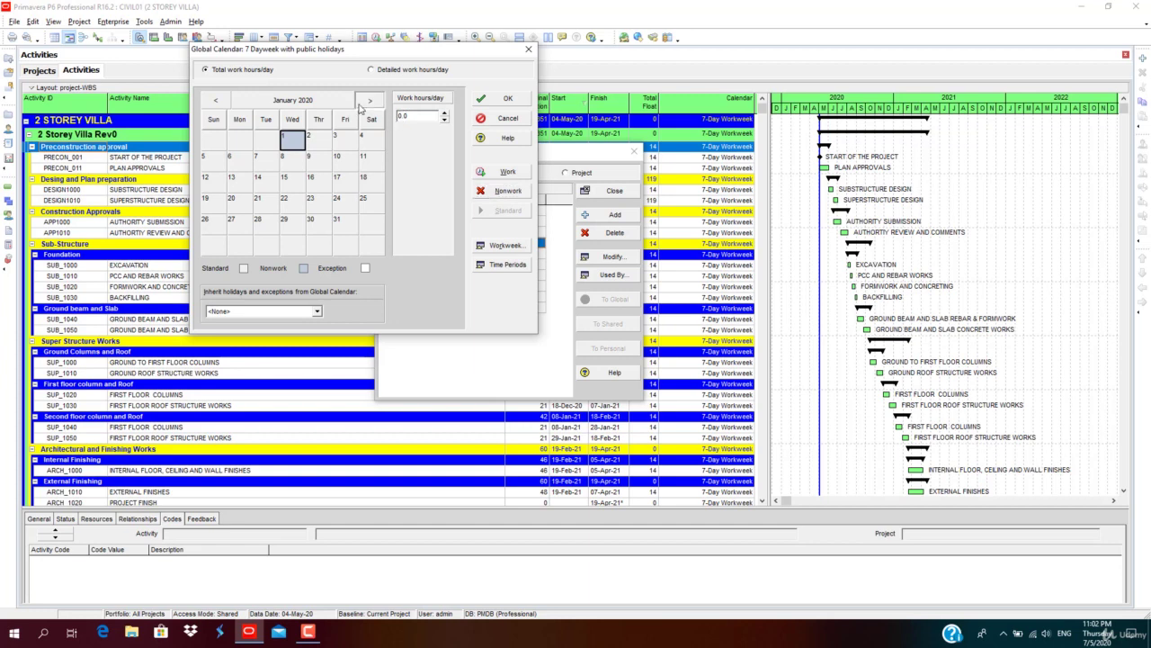
pyautogui.click(367, 101)
pyautogui.click(367, 101)
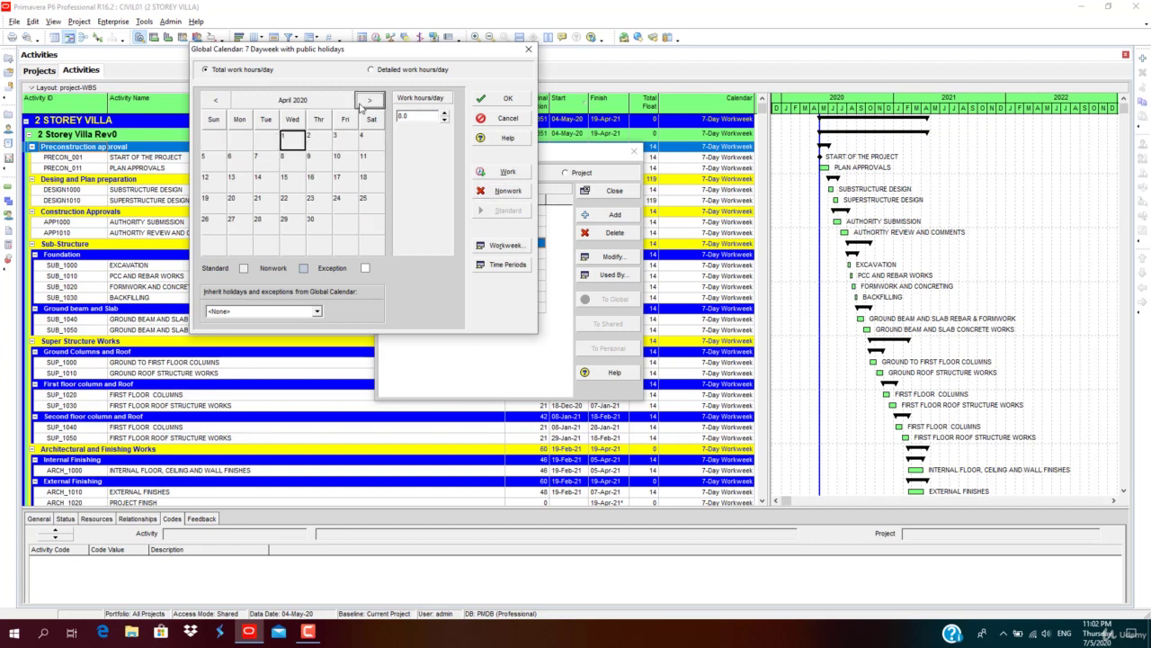
pyautogui.click(223, 186)
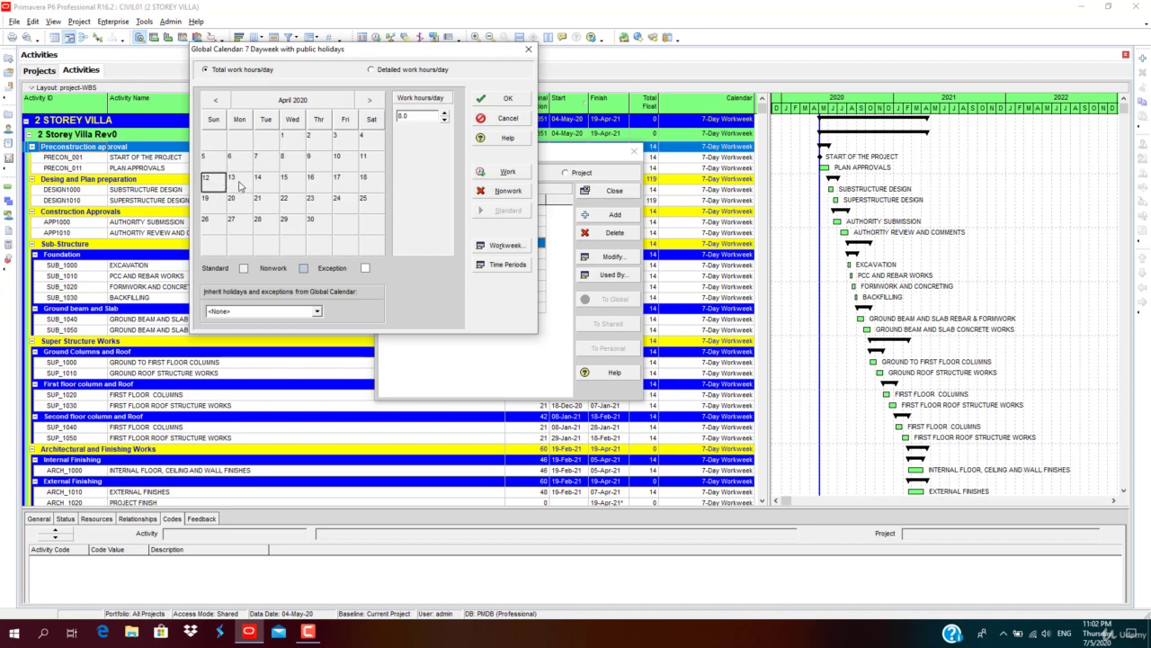
pyautogui.keyDown('ctrl'); pyautogui.click(239, 185); pyautogui.keyUp('ctrl')
pyautogui.keyDown('ctrl'); pyautogui.click(264, 185); pyautogui.keyUp('ctrl')
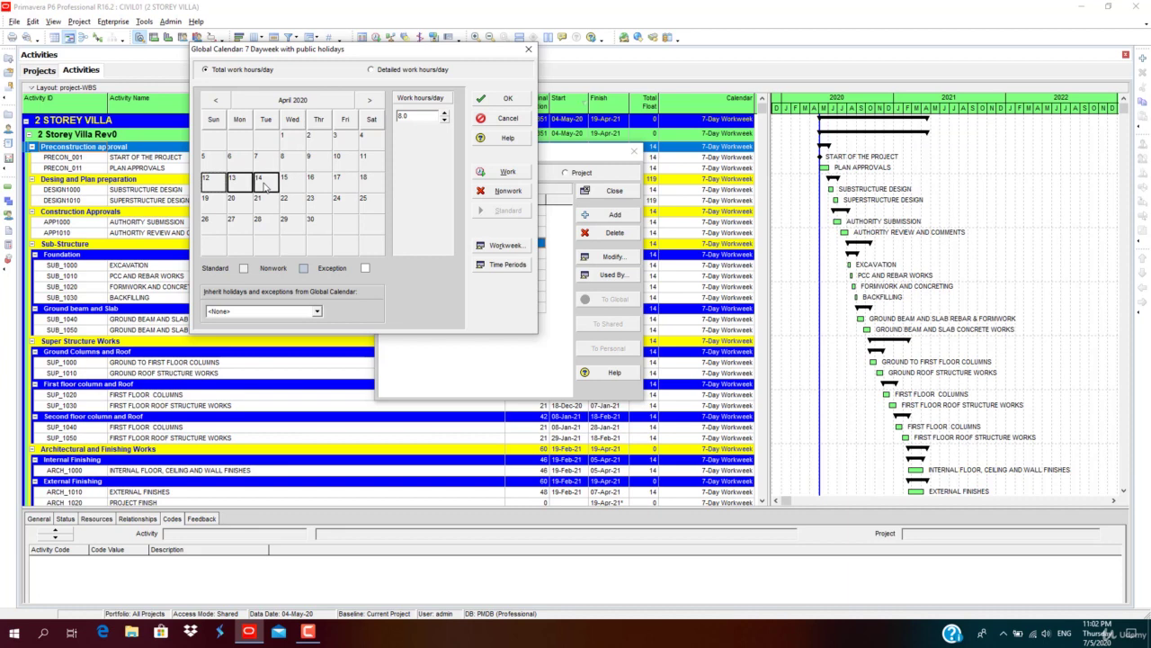
pyautogui.click(517, 194)
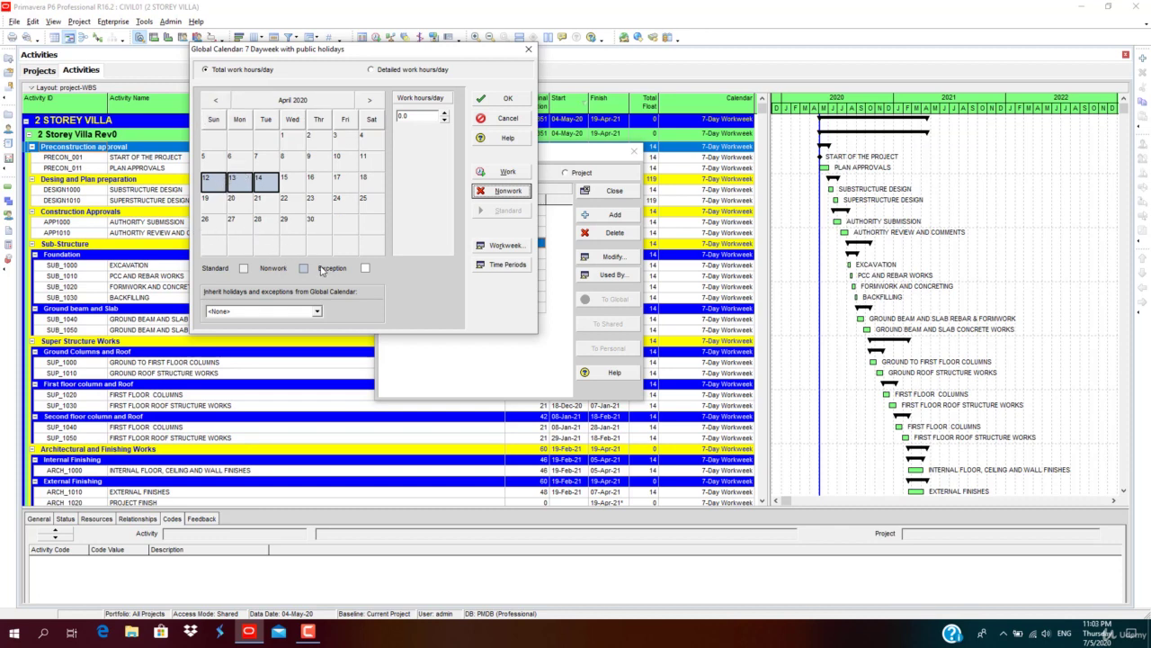
pyautogui.keyDown('ctrl'); pyautogui.click(206, 177); pyautogui.keyUp('ctrl')
pyautogui.click(337, 179)
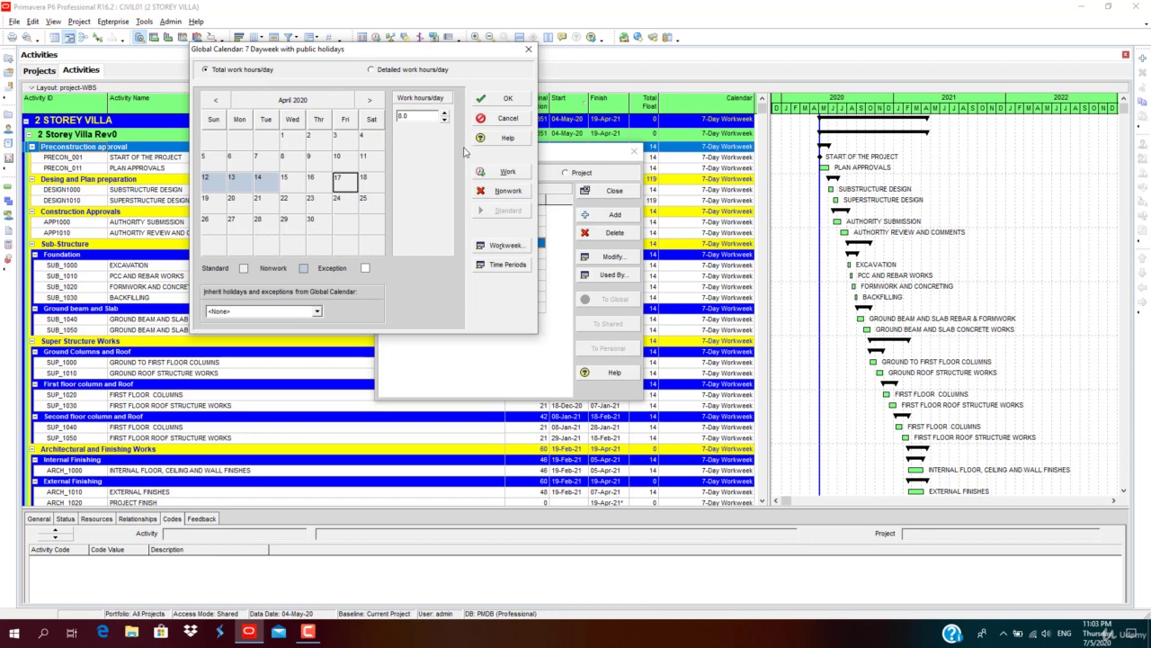
# - Examine the holiday inheritance option and the standard weekly work hours, then apply Work to 17 April 2020
pyautogui.click(320, 313)
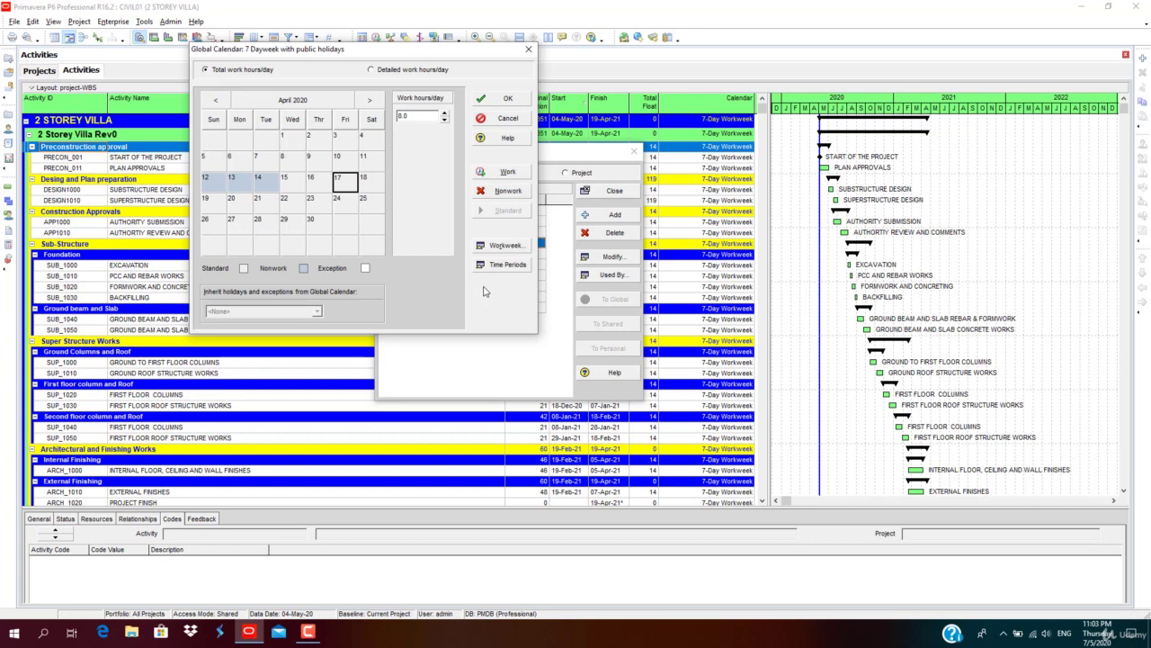
pyautogui.click(500, 250)
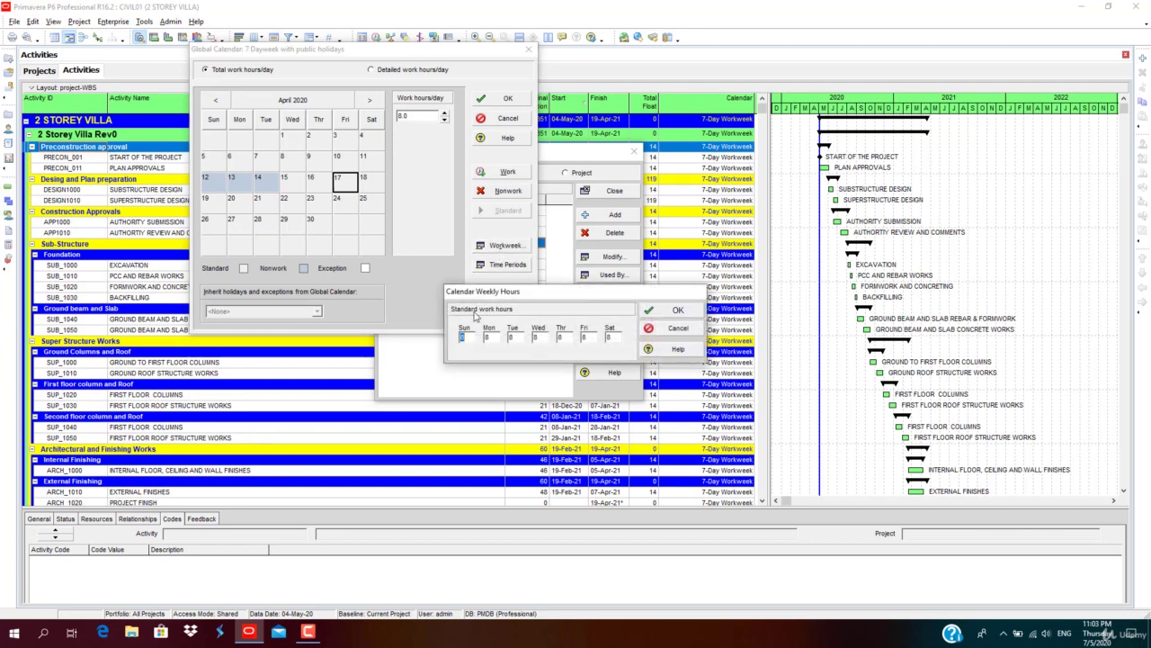
pyautogui.moveTo(480, 294); pyautogui.dragTo(229, 265)
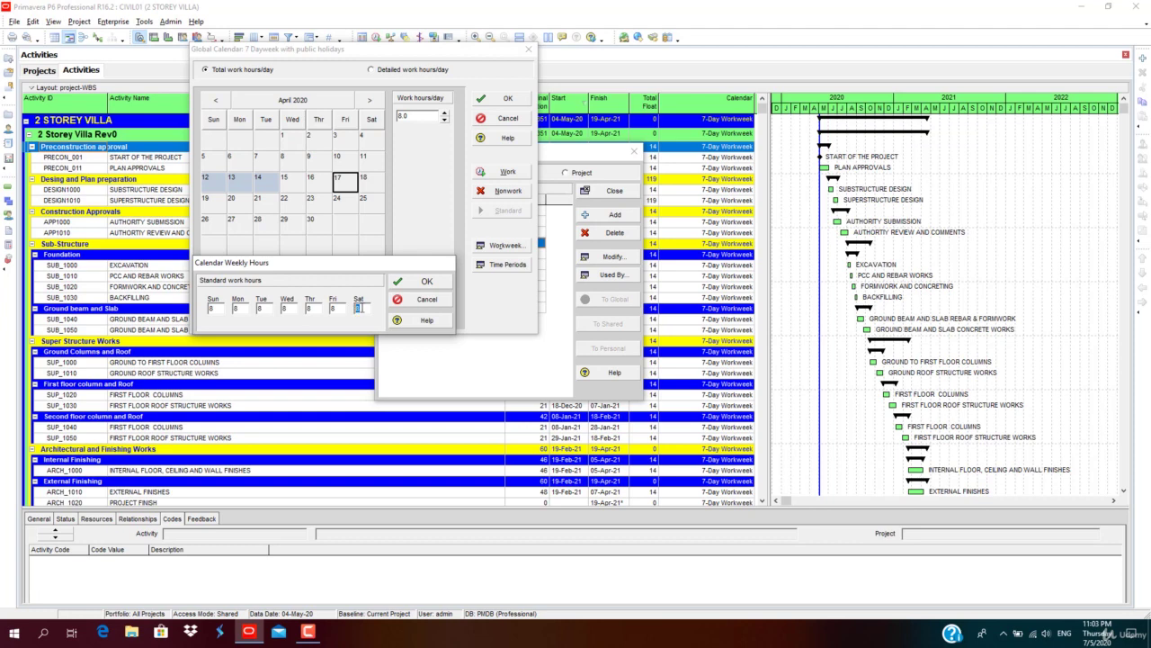
pyautogui.click(426, 299)
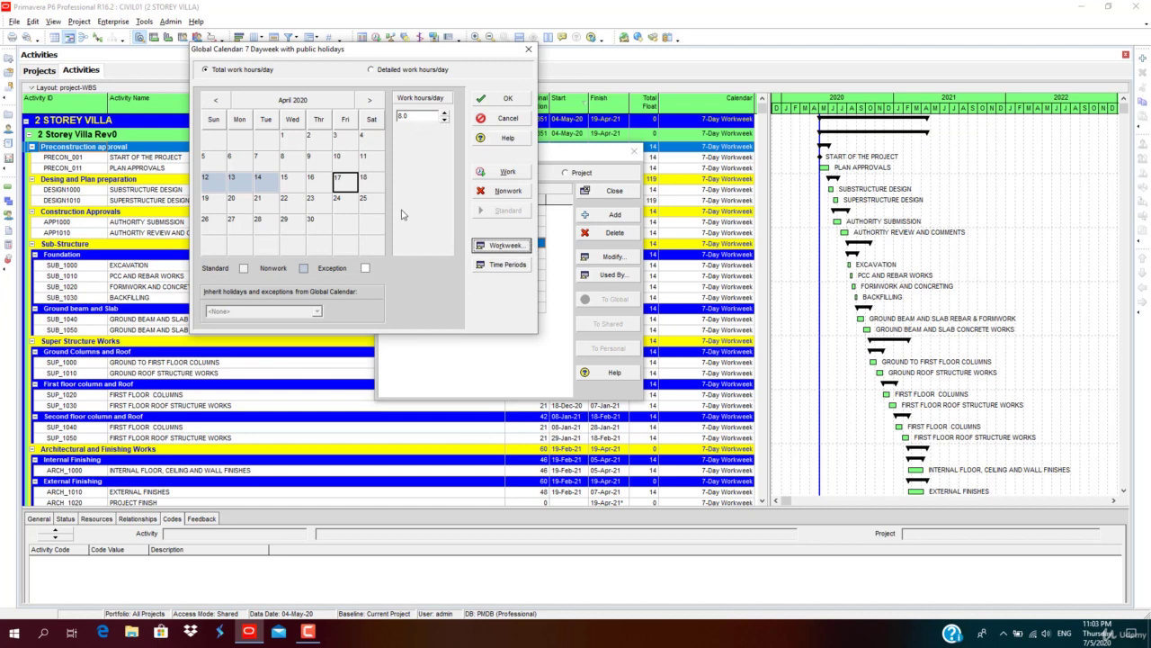
pyautogui.click(503, 174)
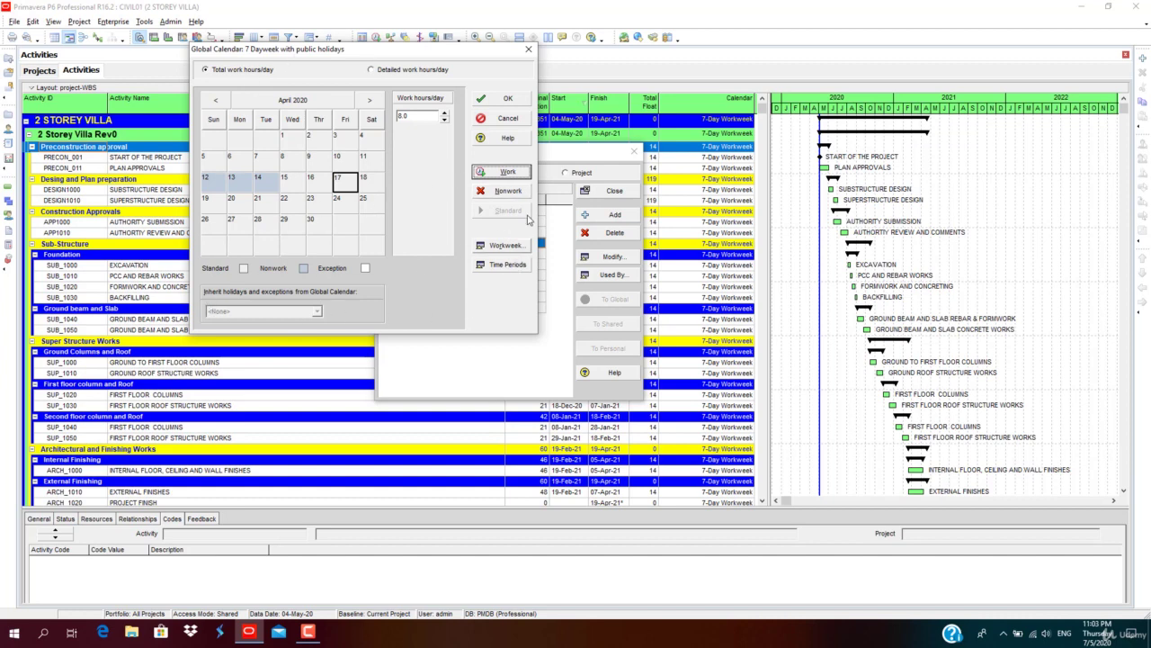
# - Browse the calendar from May 2020 ahead to the year 2022 and save the calendar changes
pyautogui.click(370, 100)
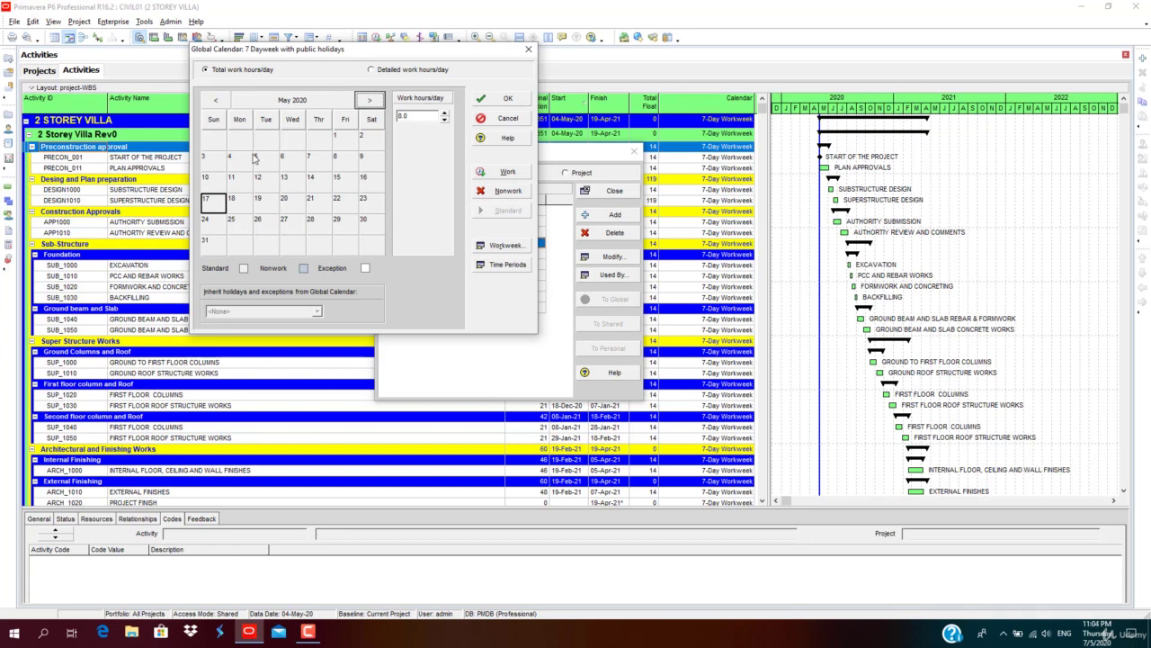
pyautogui.click(293, 100)
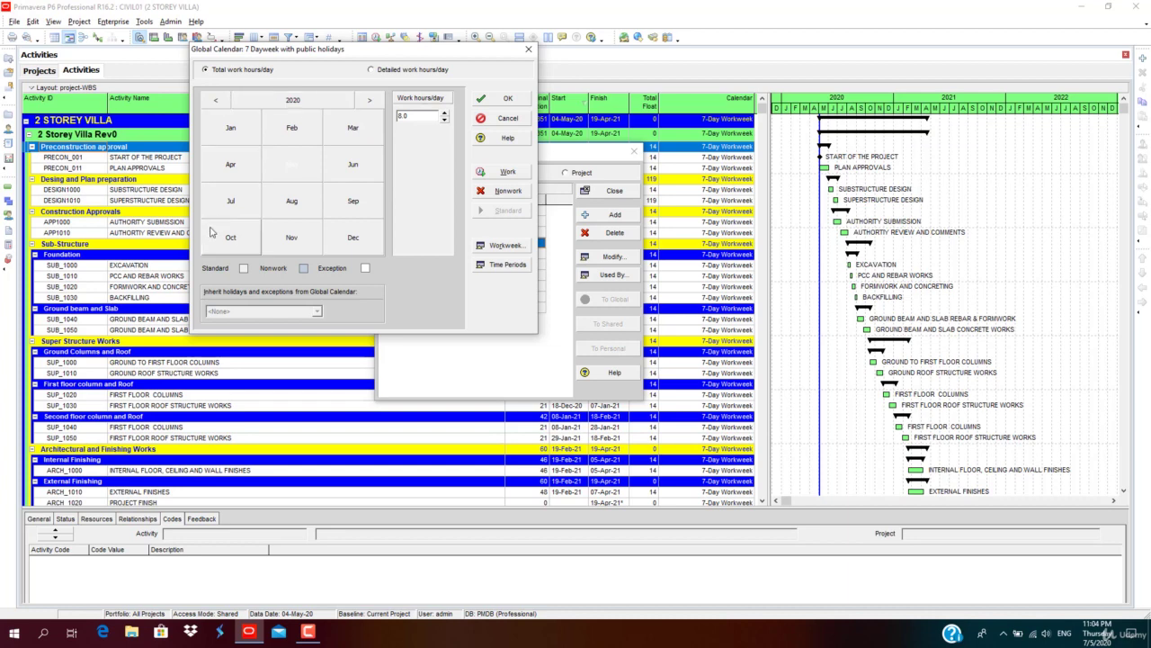
pyautogui.click(369, 100)
pyautogui.click(364, 103)
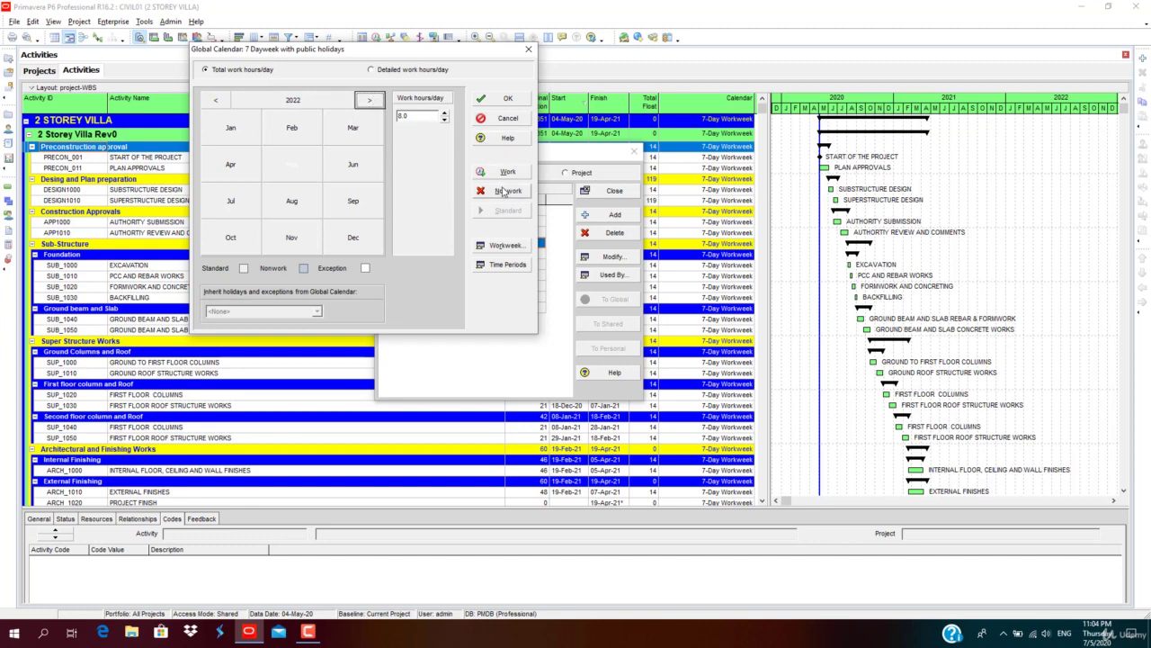
pyautogui.click(509, 99)
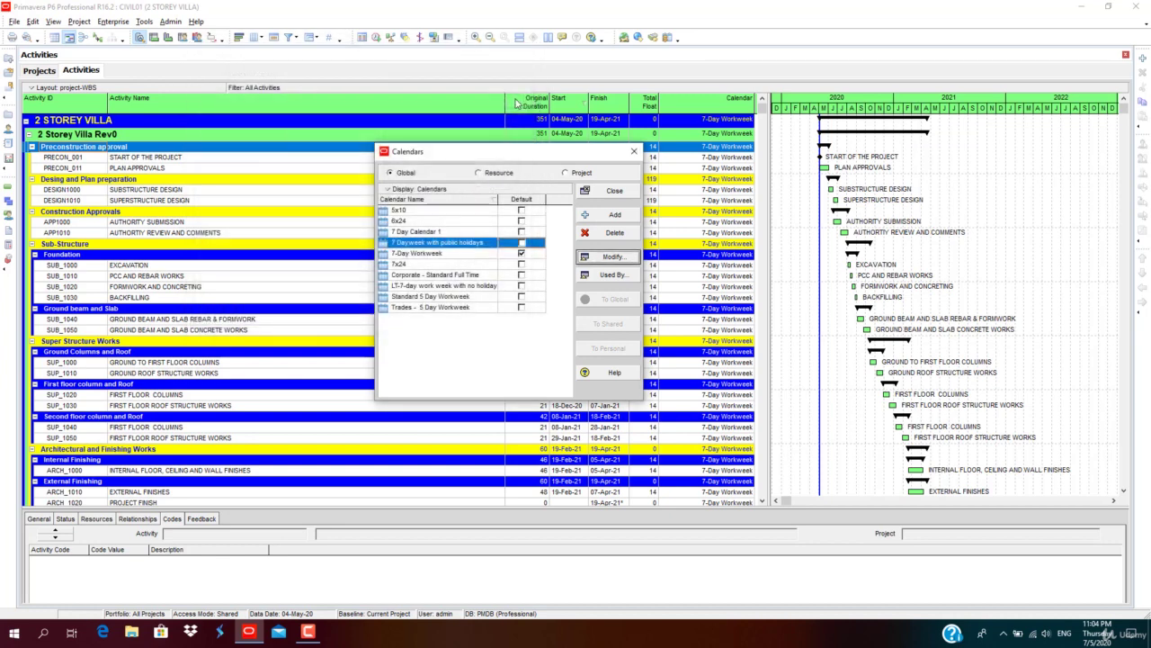
# - Make "7 Dayweek with public holidays" the default global calendar, check which projects use it, and close the calendar list
pyautogui.click(522, 243)
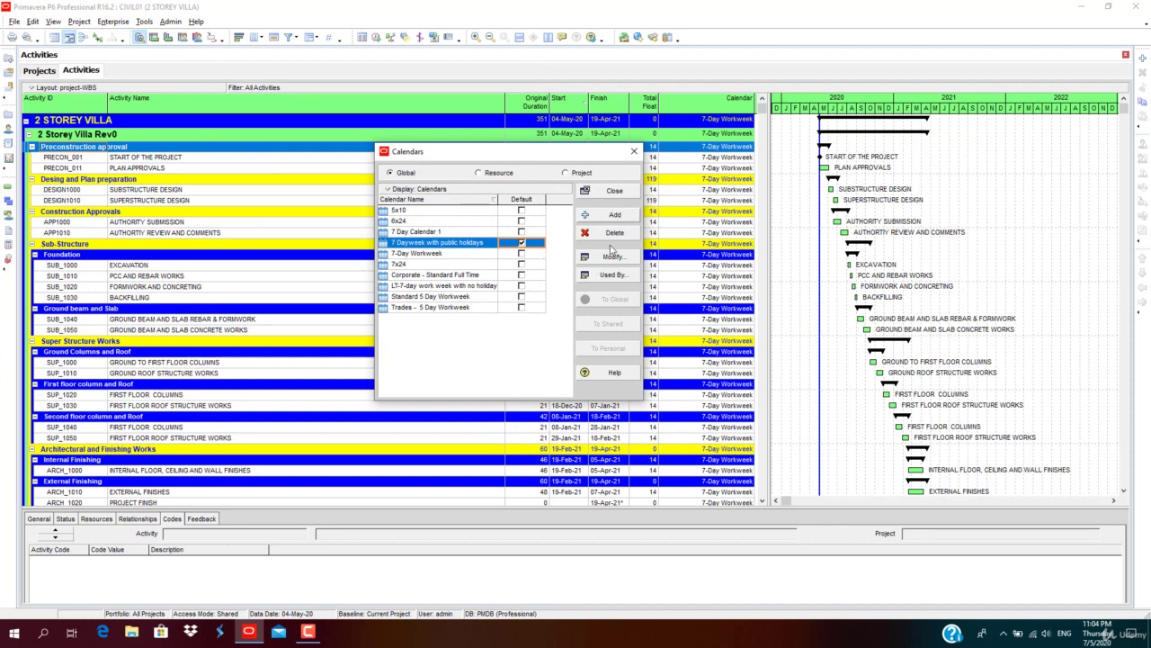
pyautogui.click(609, 275)
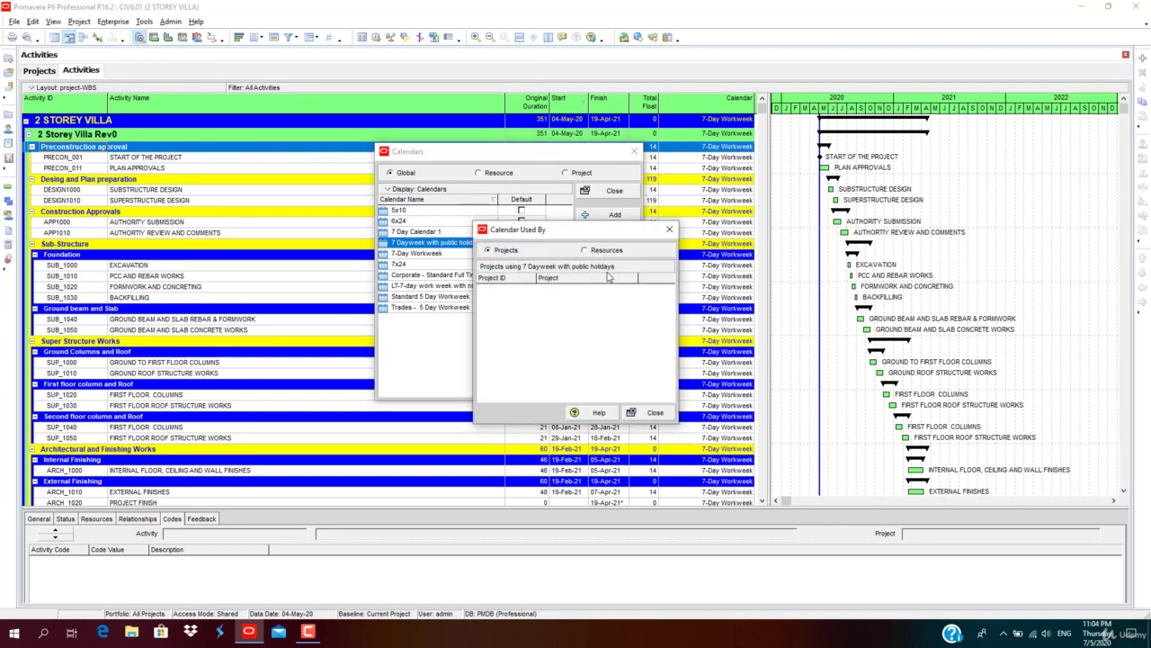
pyautogui.click(669, 230)
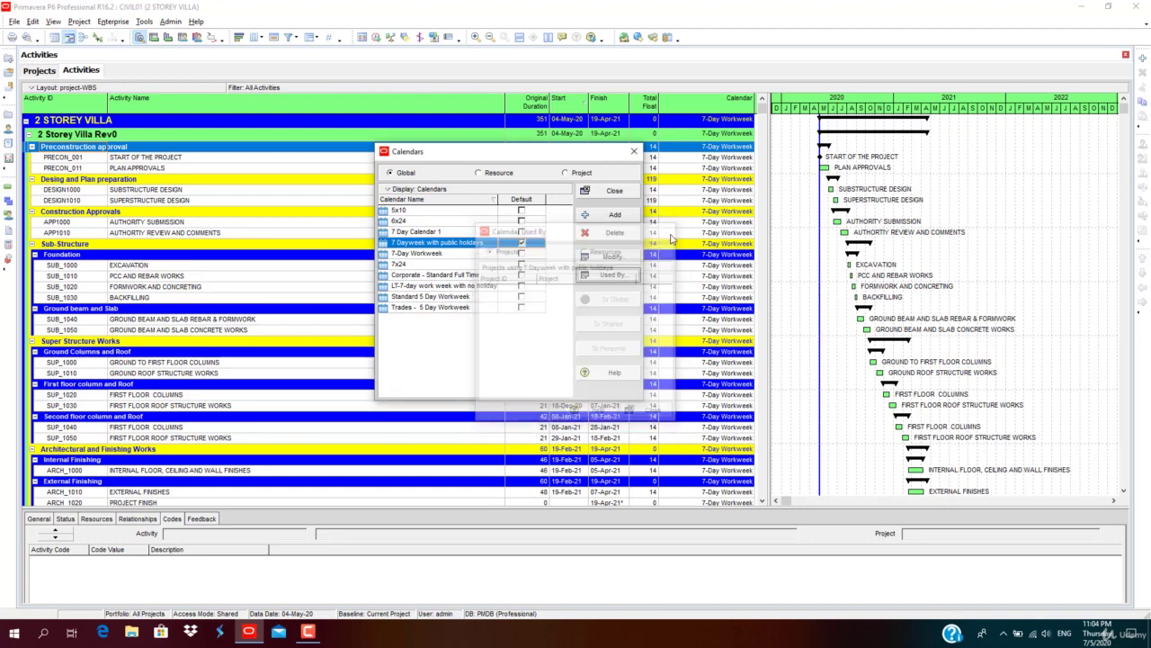
pyautogui.click(626, 194)
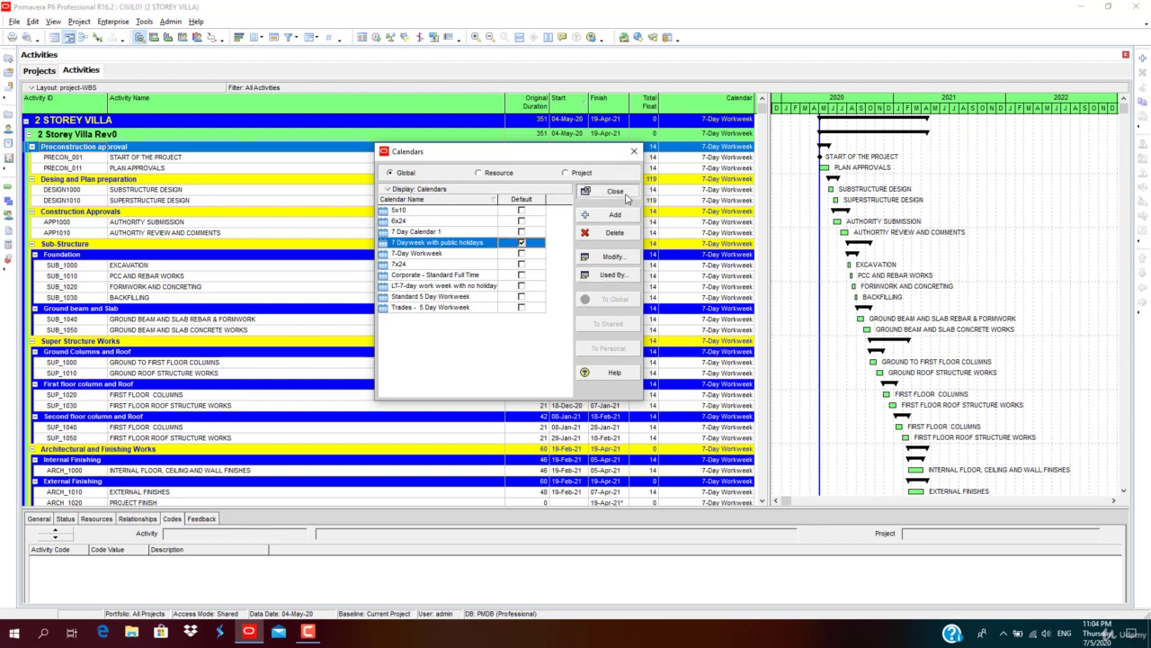
# - Assign the "7 Dayweek with public holidays" calendar to the SUBSTRUCTURE DESIGN activity
pyautogui.doubleClick(730, 149)
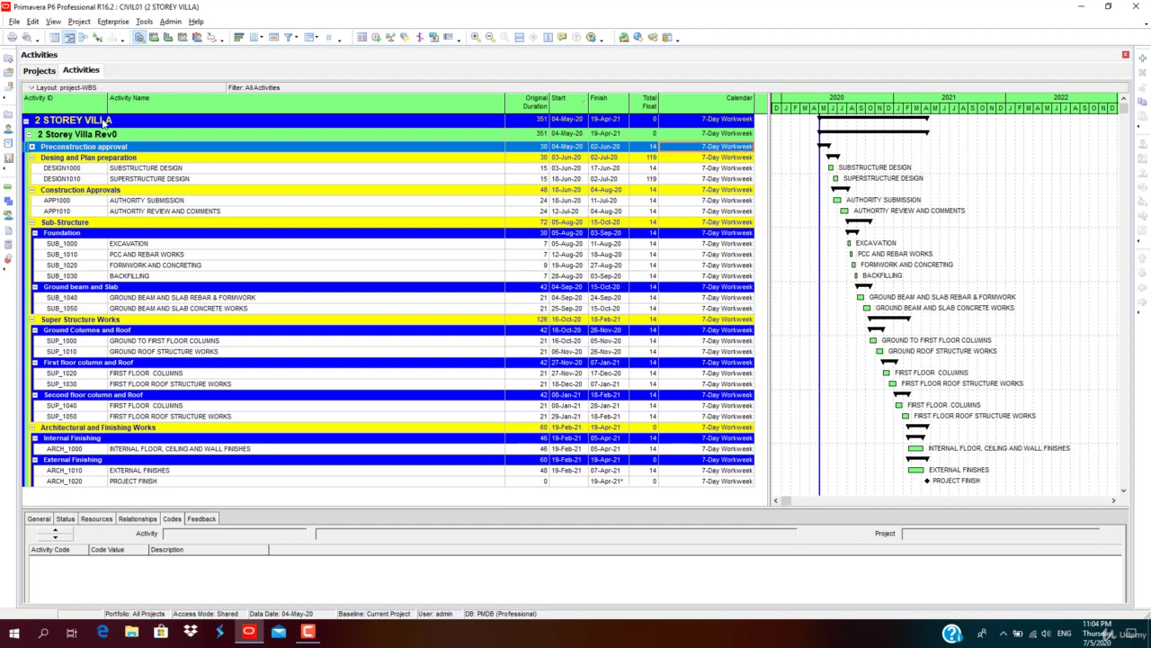
pyautogui.click(738, 169)
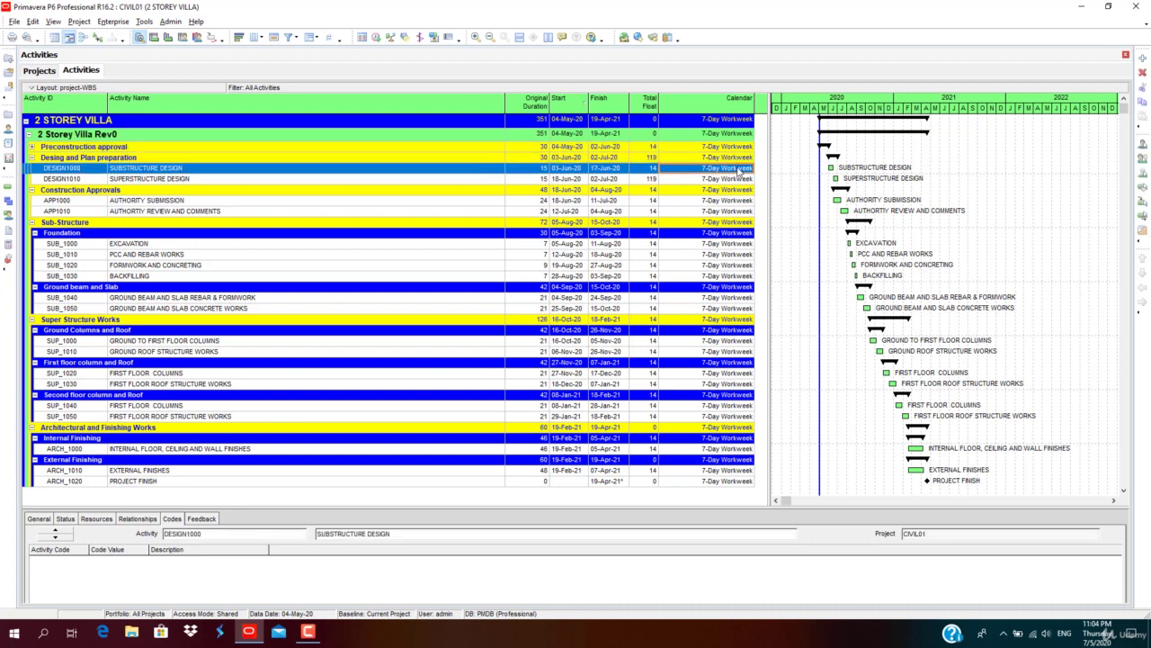
pyautogui.click(754, 170)
pyautogui.click(751, 170)
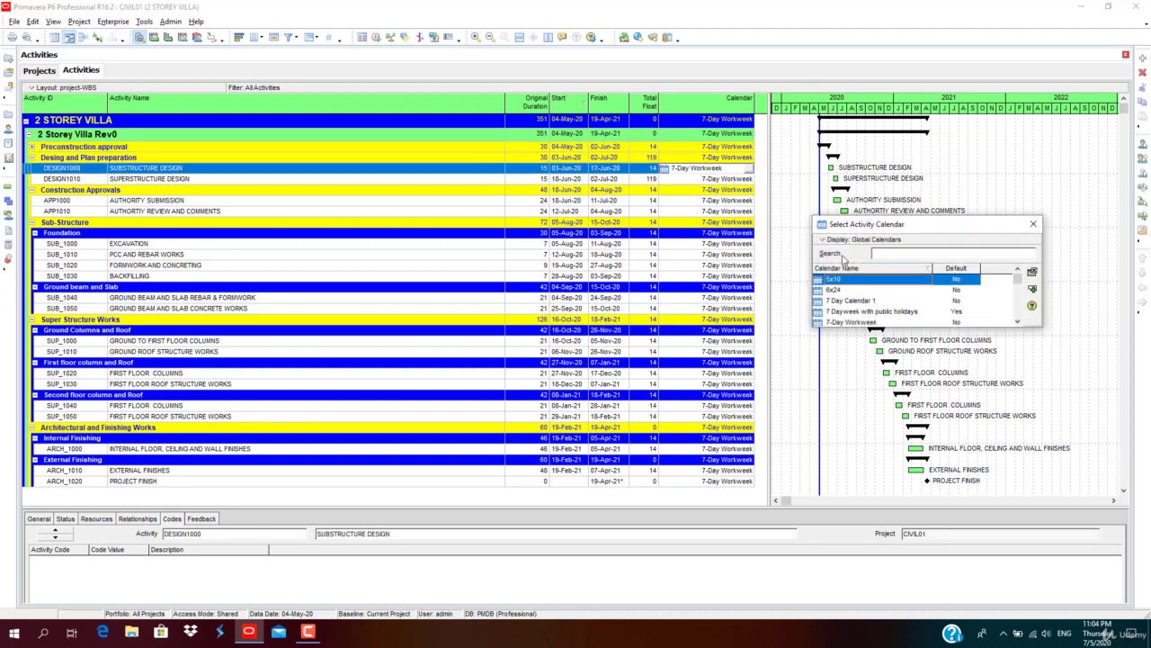
pyautogui.moveTo(839, 227); pyautogui.dragTo(401, 222)
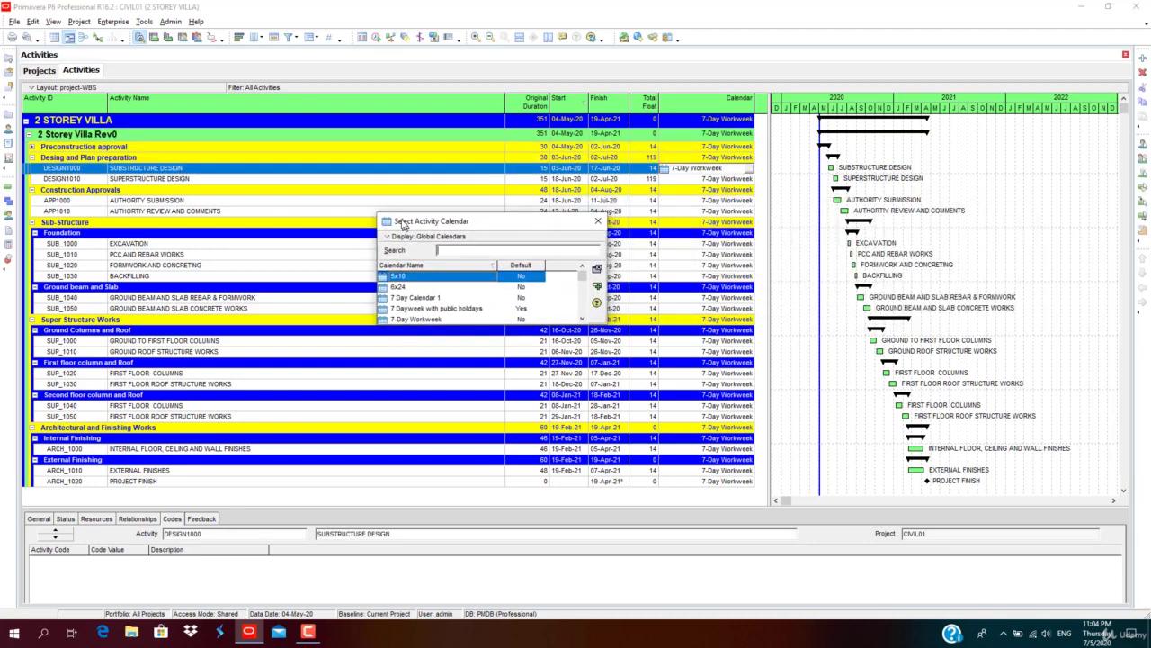
pyautogui.click(518, 307)
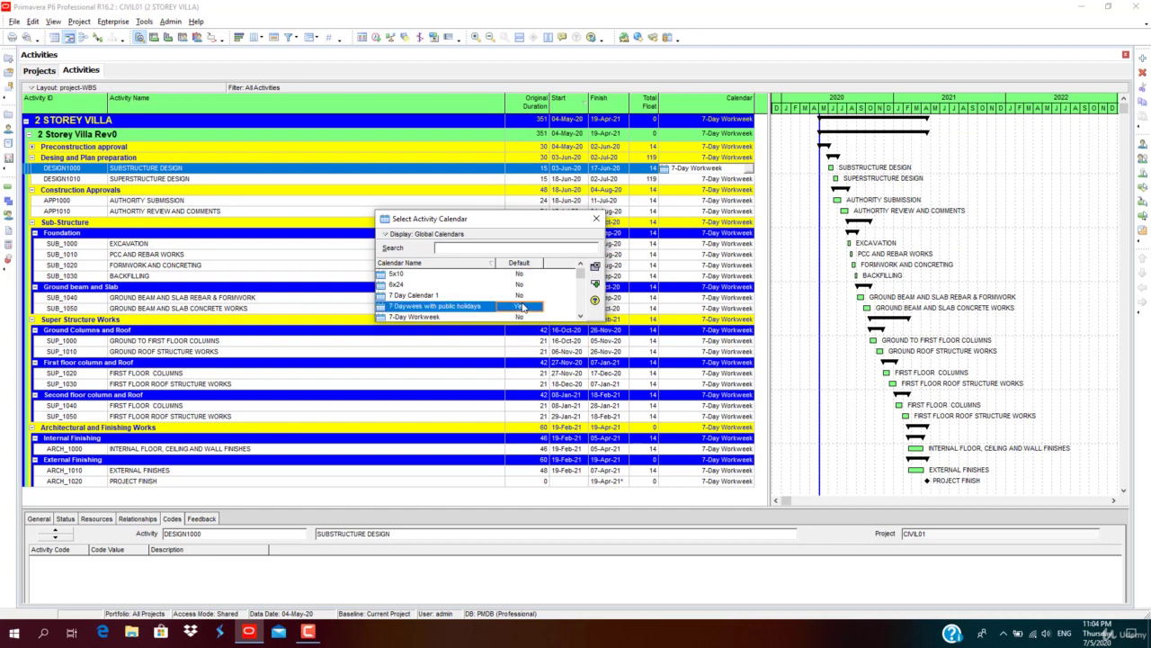
pyautogui.scroll(-1, 500, 319)
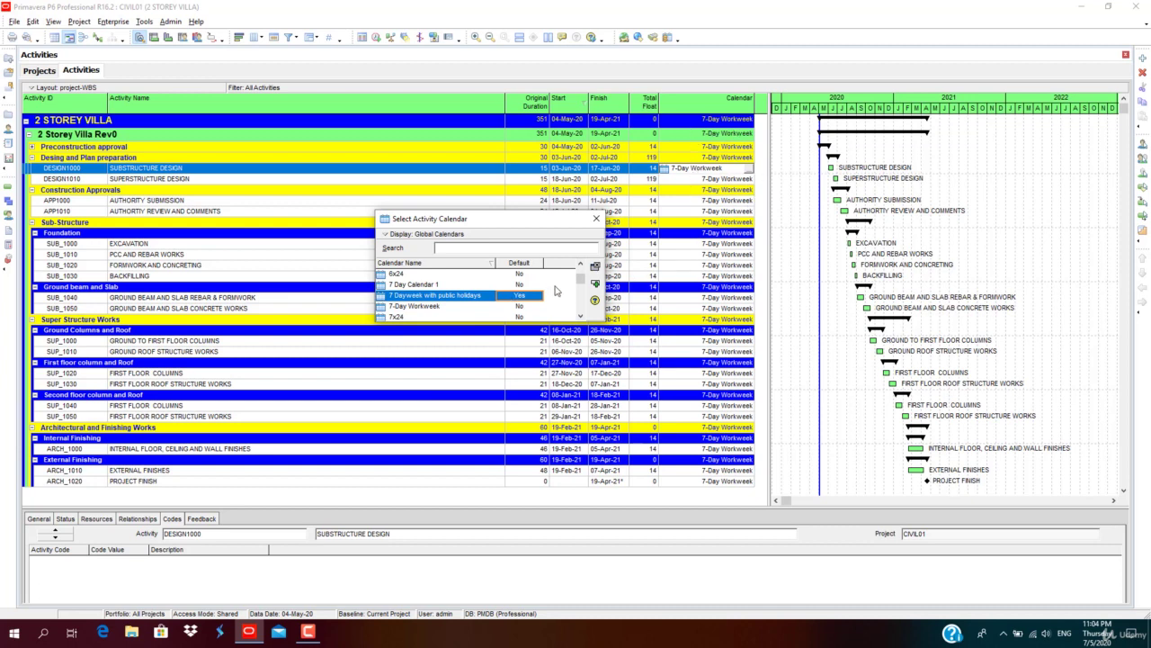
pyautogui.doubleClick(462, 295)
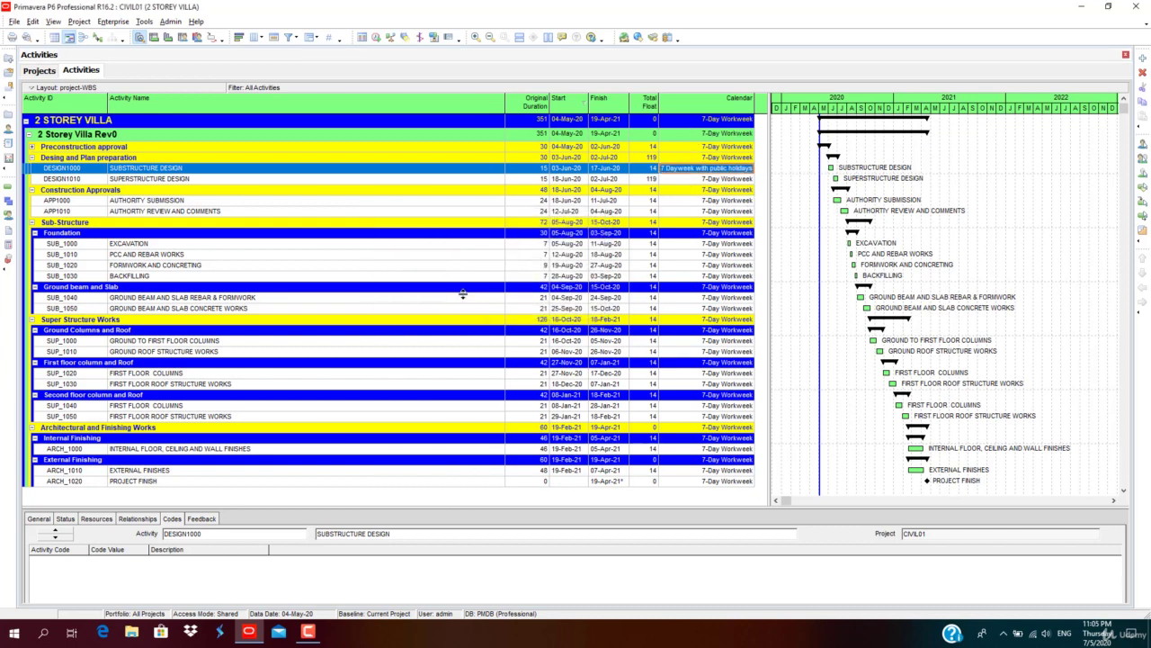
# - Fill the SUBSTRUCTURE DESIGN activity's calendar down through all activities to PROJECT FINISH
pyautogui.click(751, 202)
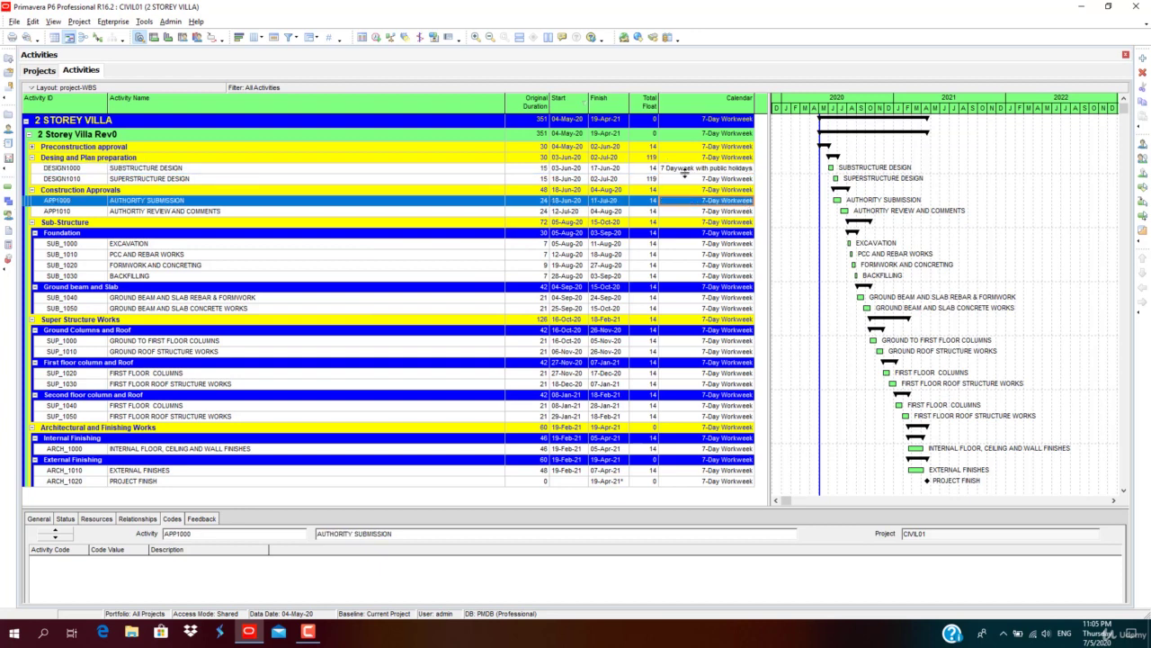
pyautogui.click(694, 169)
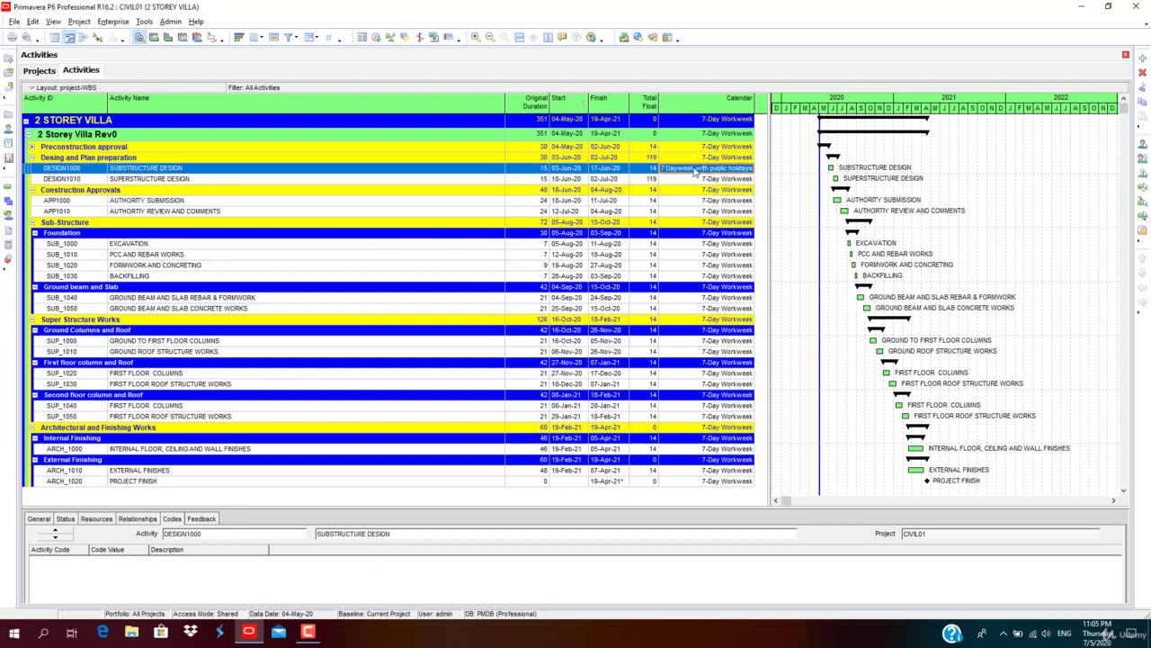
pyautogui.keyDown('shift'); pyautogui.click(724, 481); pyautogui.keyUp('shift')
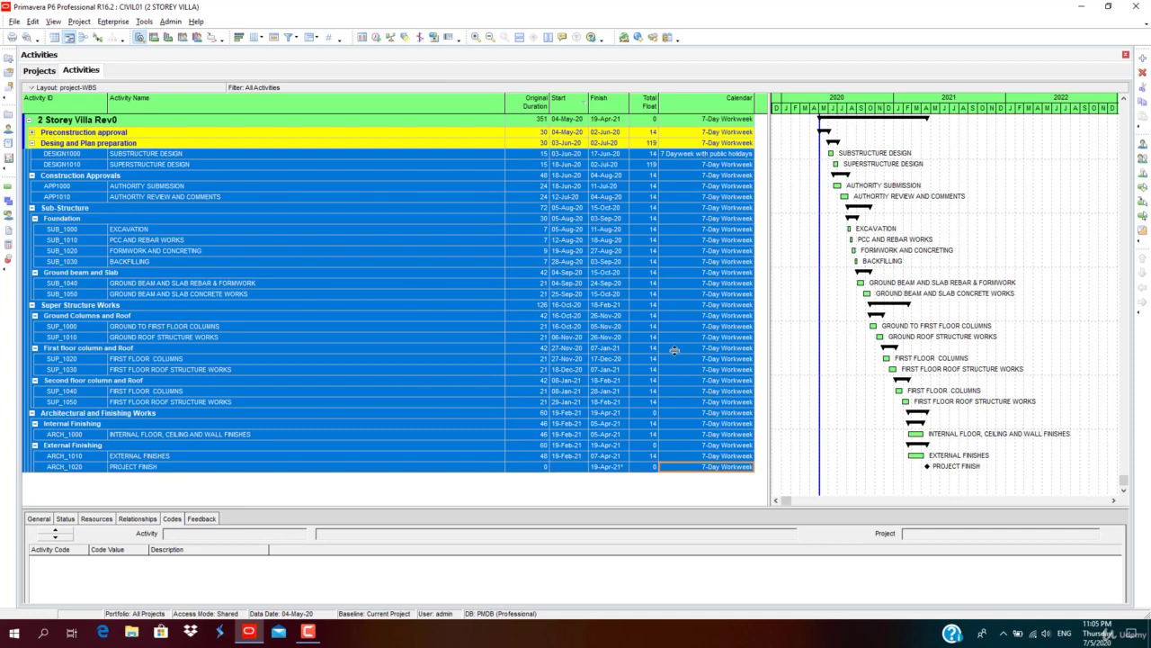
pyautogui.rightClick(681, 464)
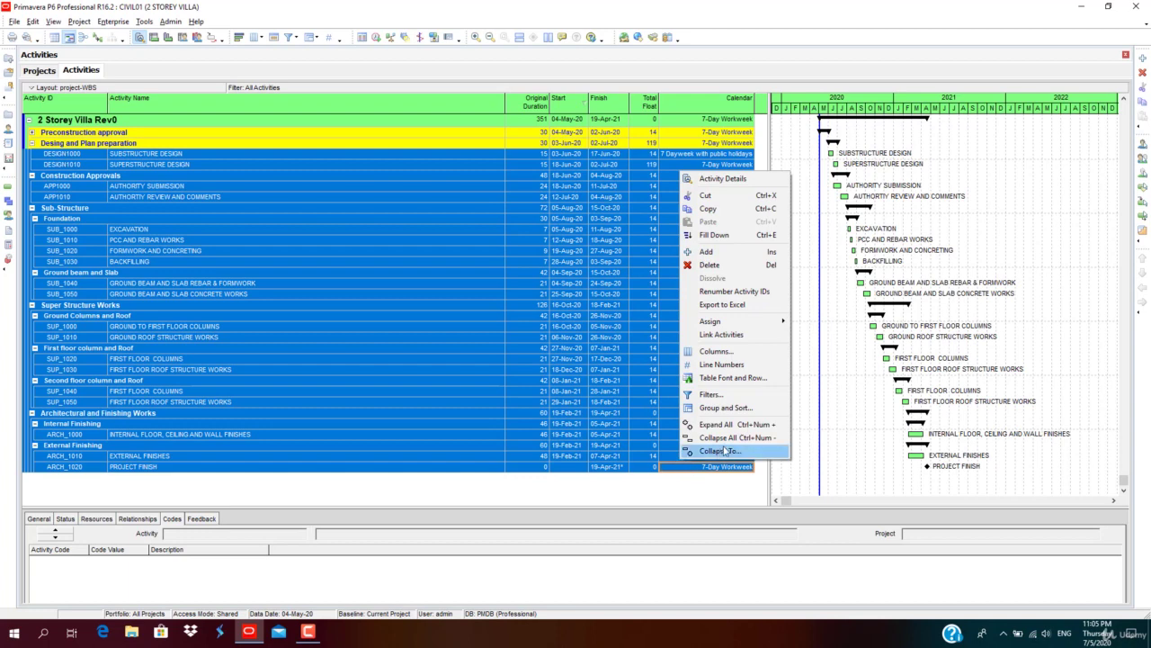
pyautogui.click(751, 237)
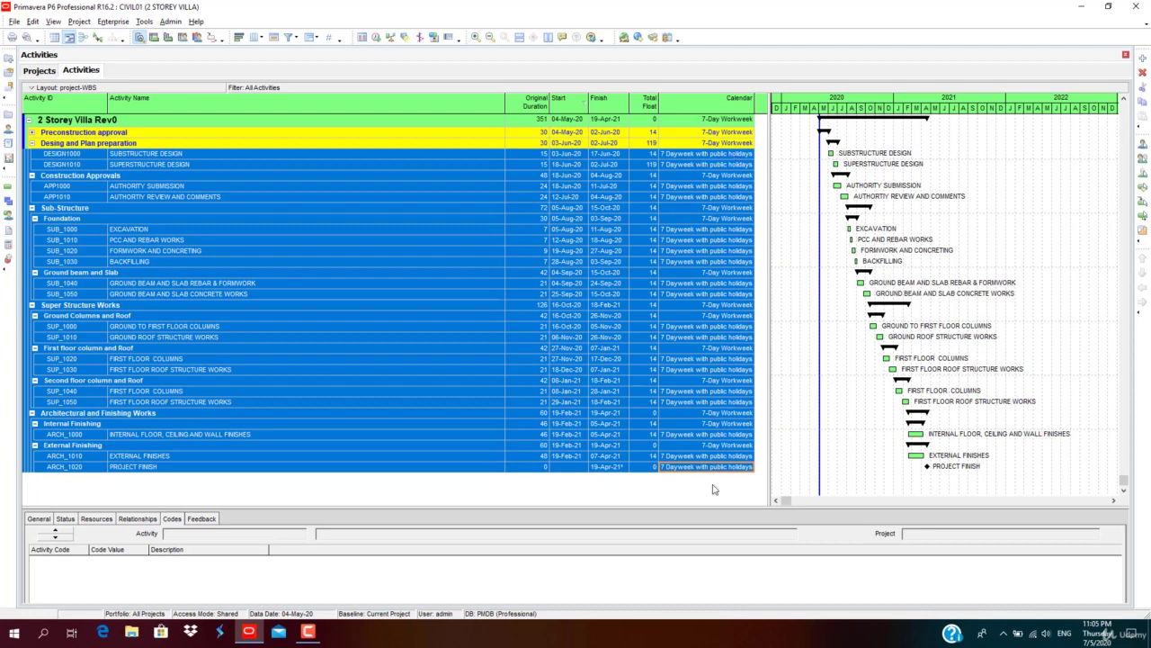
pyautogui.click(720, 359)
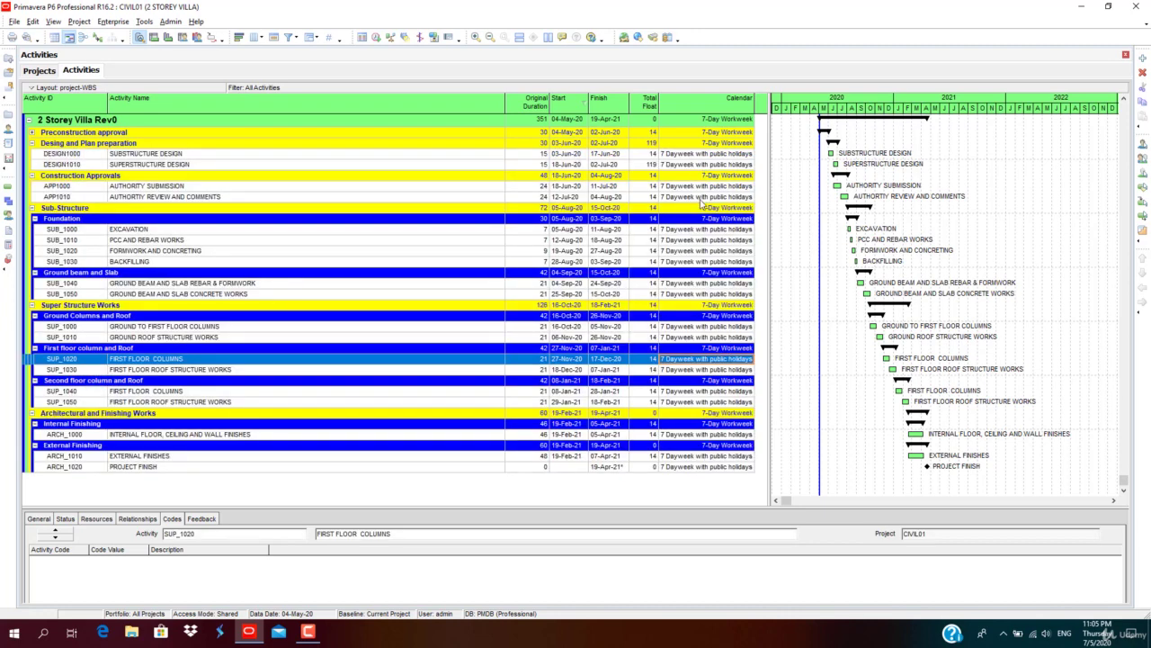
# - Close the 2 STOREY VILLA project and set its default calendar for new activities to "7 Dayweek with public holidays"
pyautogui.click(14, 20)
pyautogui.click(36, 47)
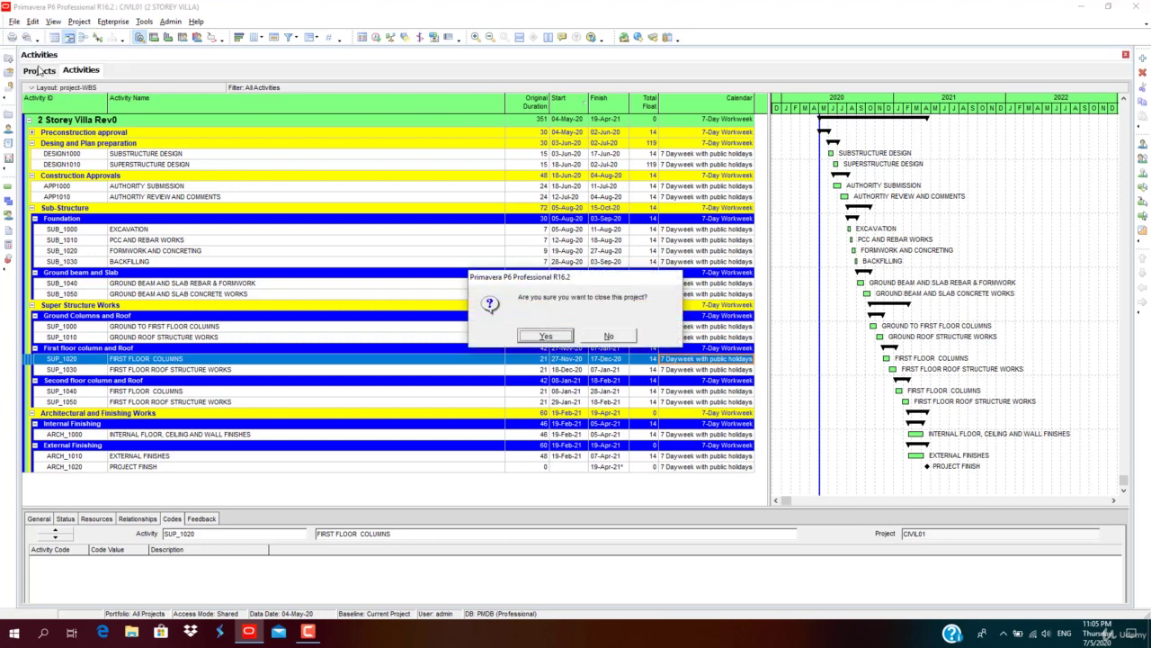
pyautogui.click(545, 337)
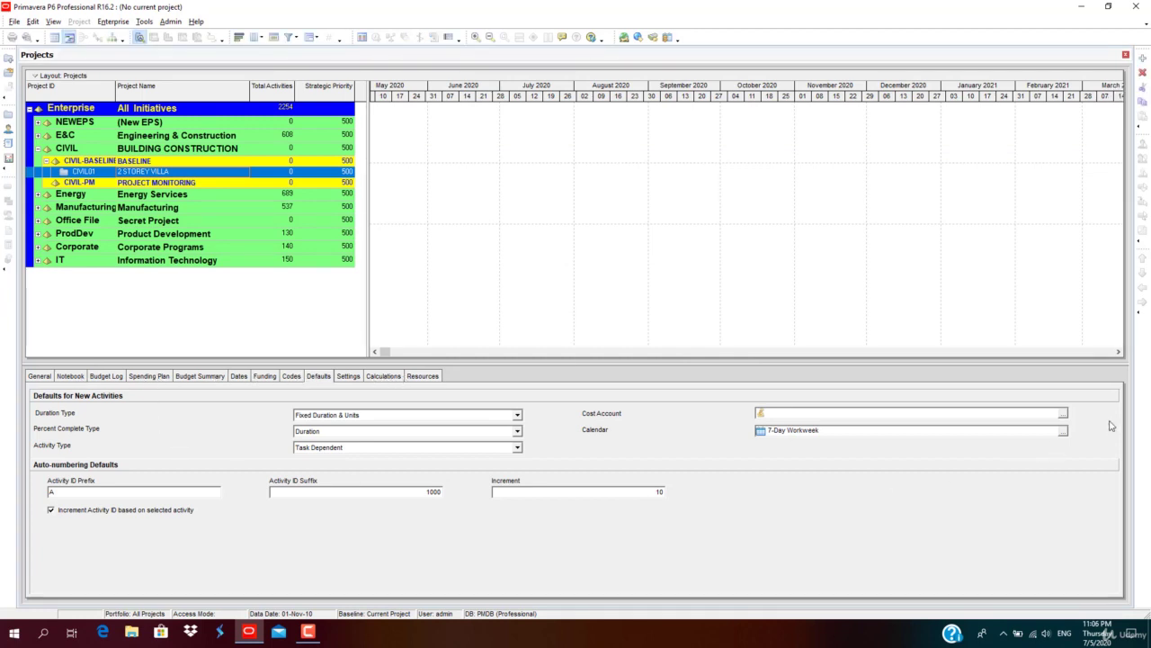
pyautogui.click(1064, 431)
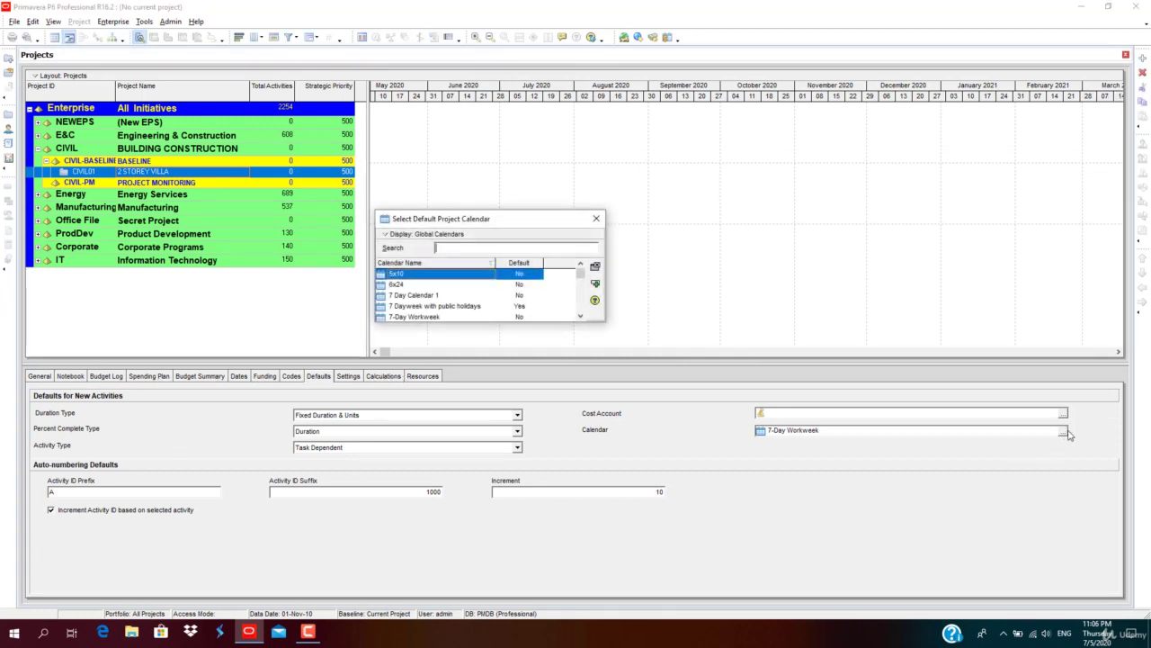
pyautogui.click(480, 307)
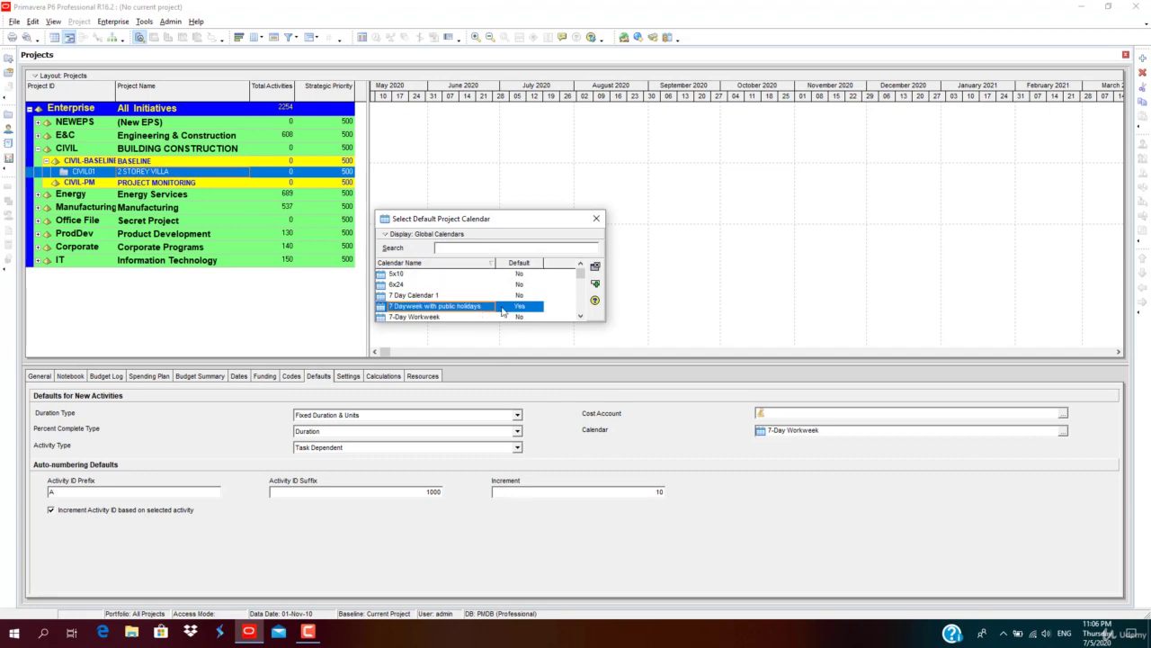
pyautogui.doubleClick(479, 308)
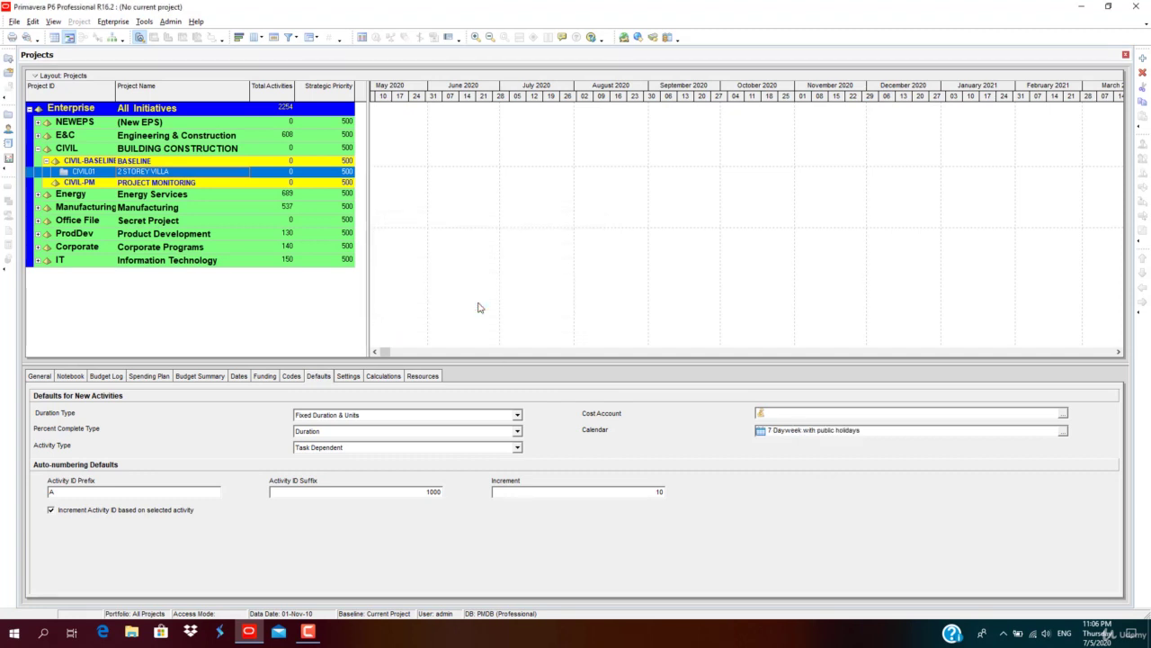
# - Reopen the 2 STOREY VILLA project and expand the Preconstruction approval group to show its activities
pyautogui.rightClick(182, 174)
pyautogui.click(209, 178)
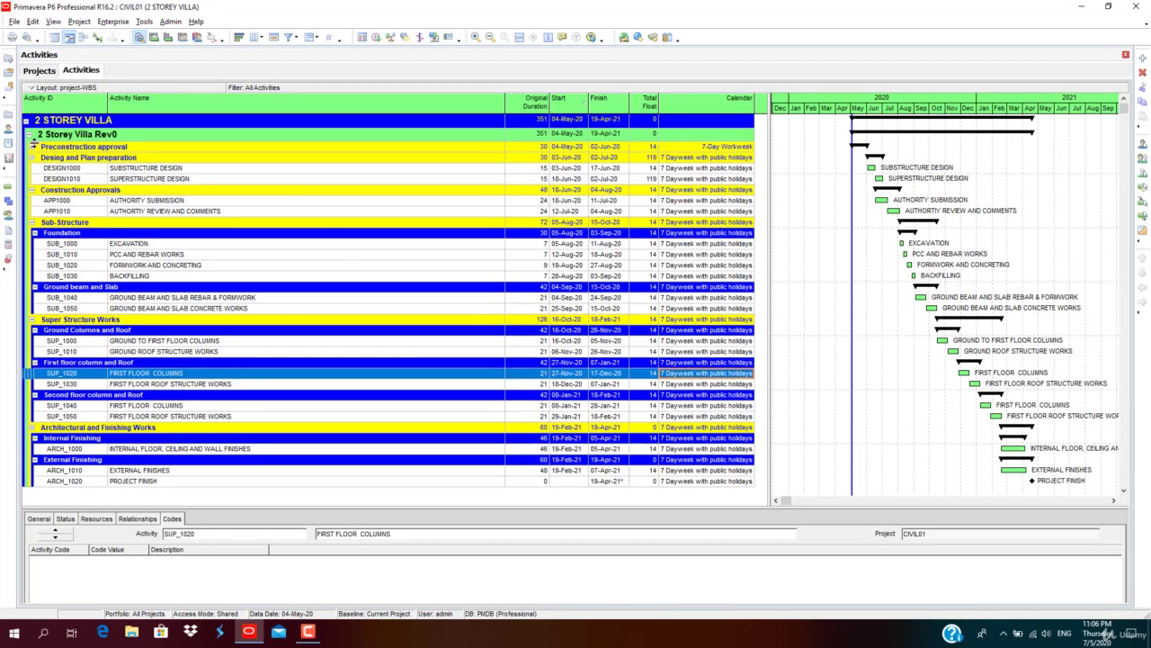
pyautogui.click(33, 146)
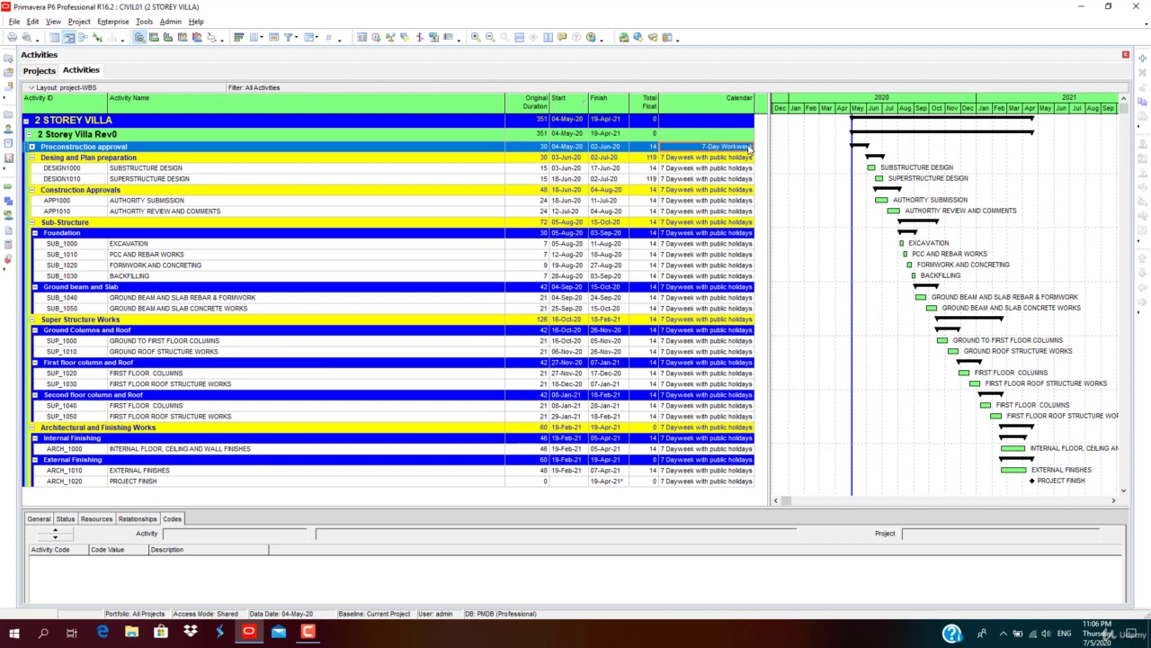
pyautogui.click(33, 148)
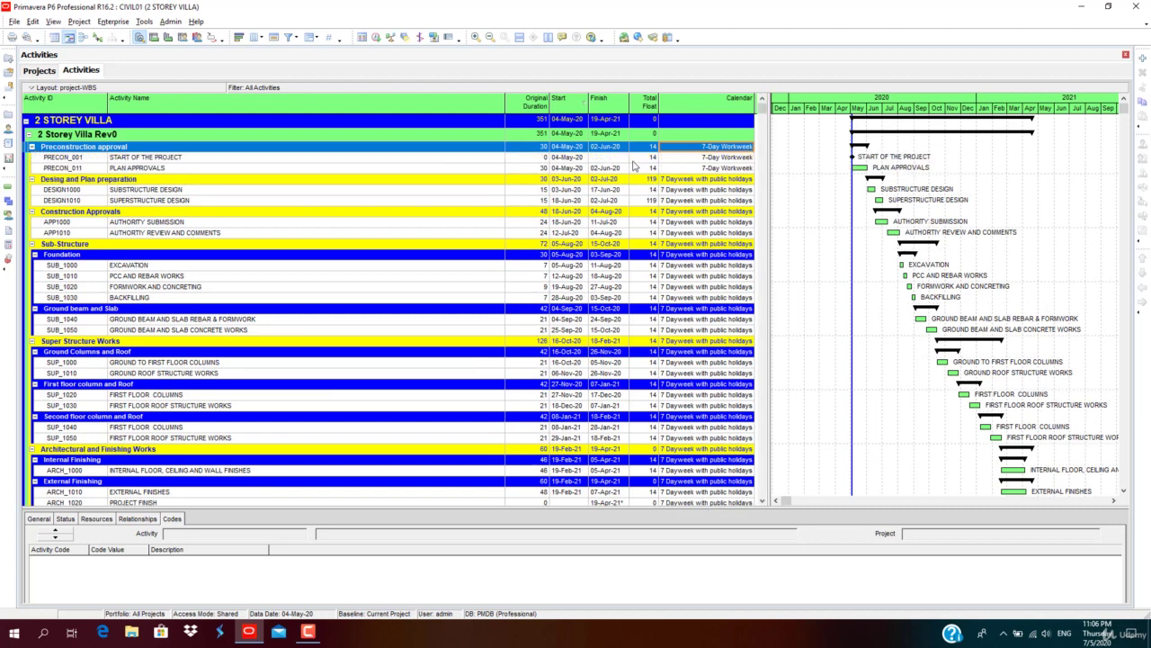
# - Assign the "7 Dayweek with public holidays" calendar to the START OF THE PROJECT and PLAN APPROVALS activities
pyautogui.click(745, 157)
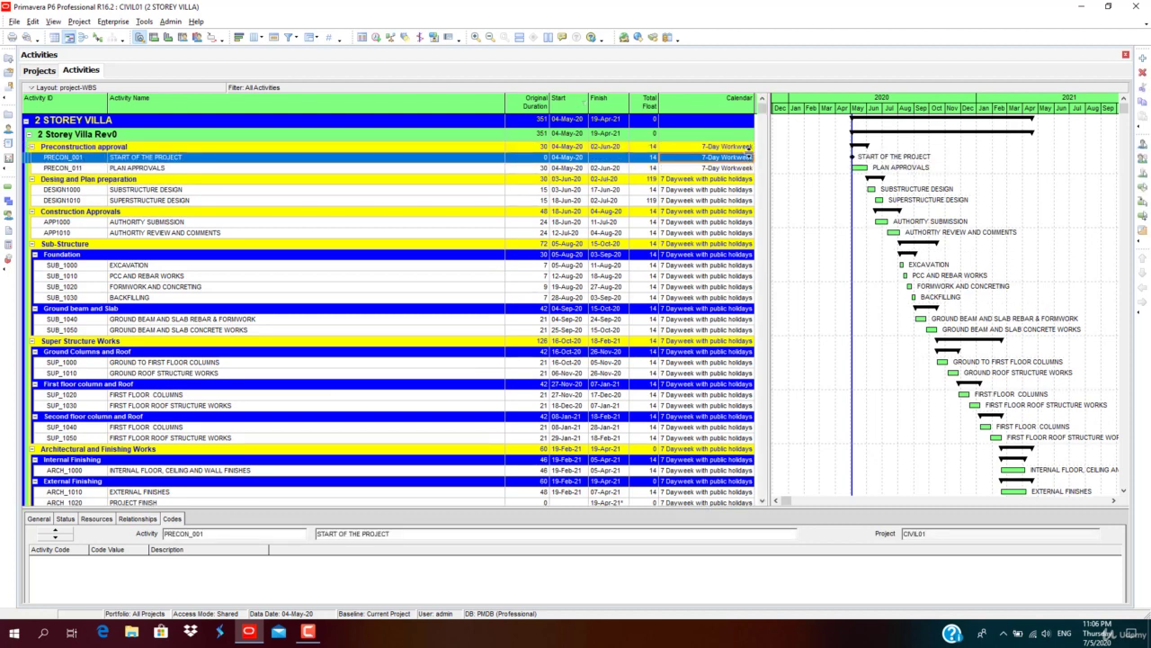
pyautogui.click(745, 157)
pyautogui.click(750, 157)
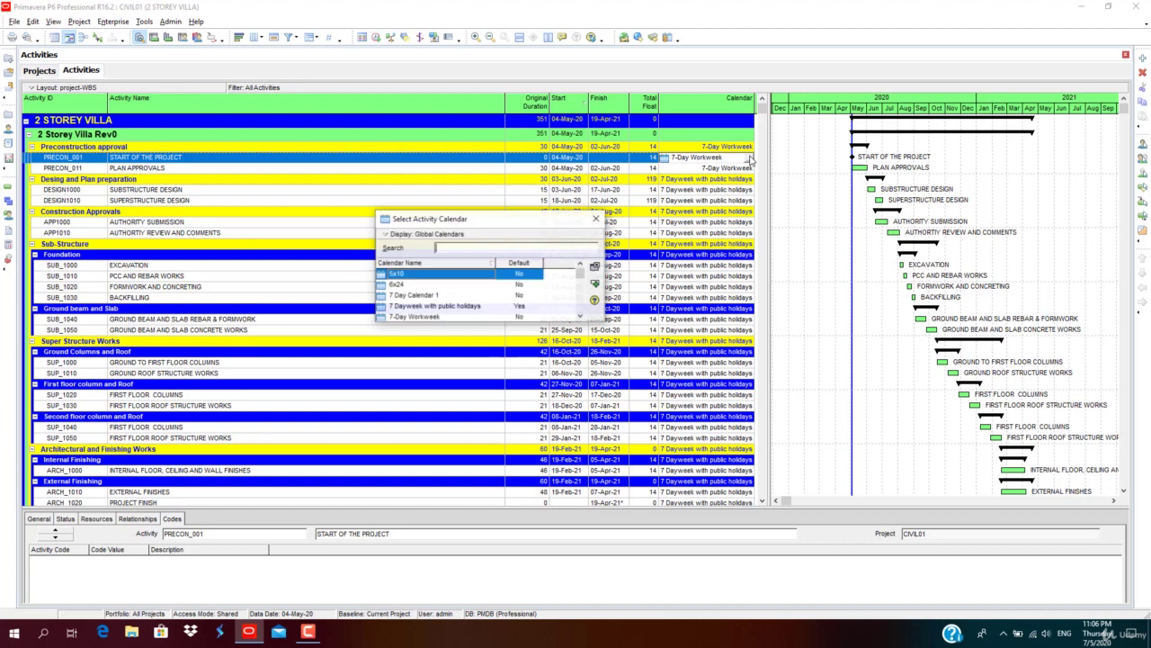
pyautogui.doubleClick(462, 306)
pyautogui.click(746, 168)
pyautogui.click(748, 168)
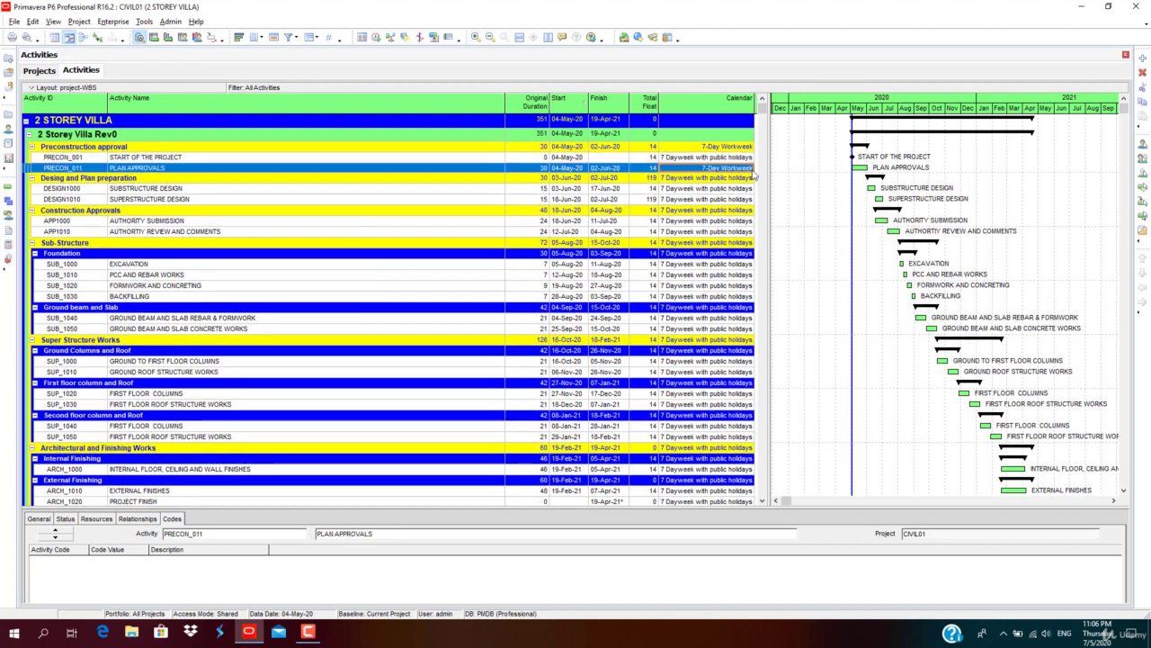
pyautogui.click(751, 168)
pyautogui.doubleClick(529, 304)
pyautogui.scroll(-1, 652, 297)
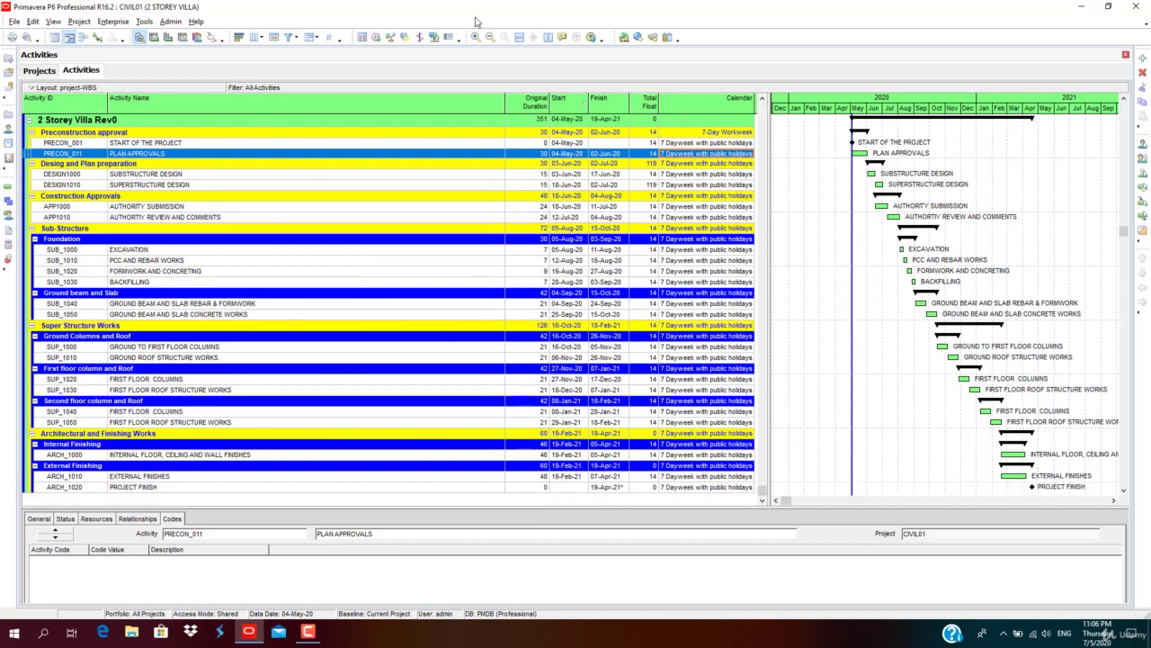